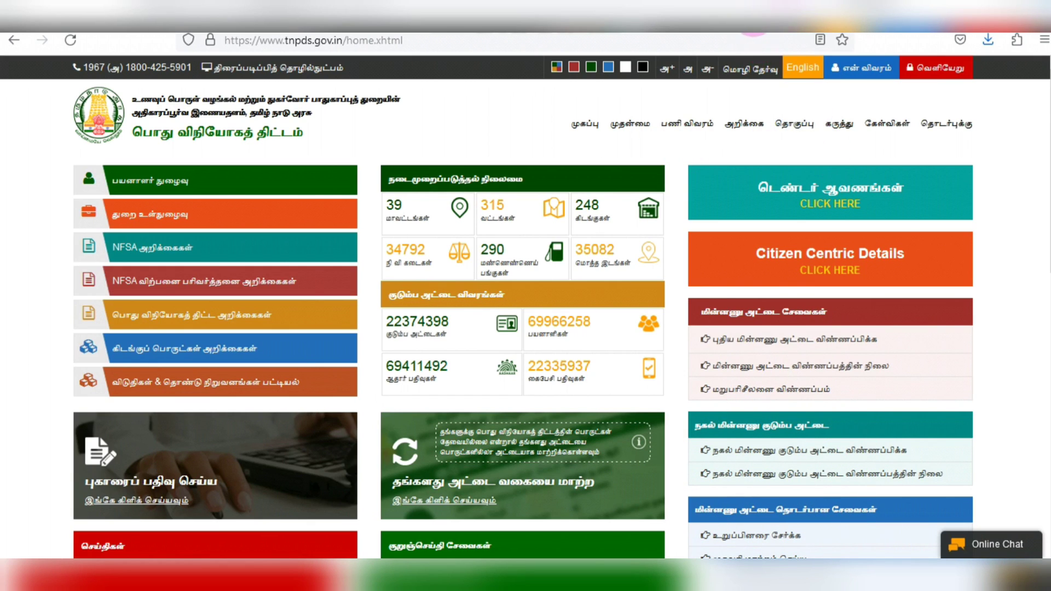
- Switch to the browser tab showing the Tamil press release PDF pr050423_650.pdf
{"action": "left_click", "coordinate": [777, 22]}
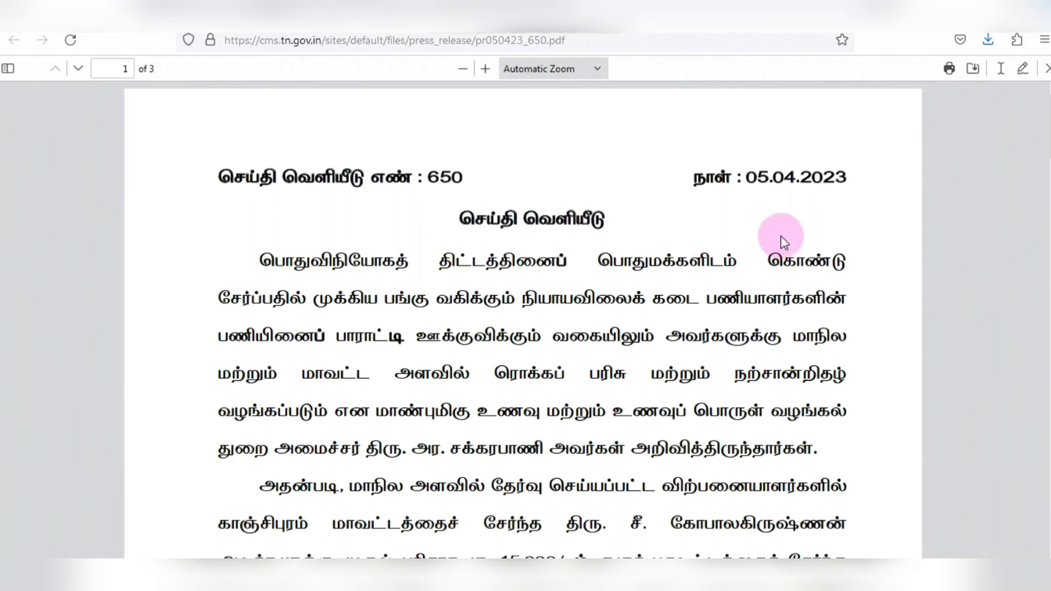
{"action": "scroll", "coordinate": [841, 229], "scroll_direction": "down", "scroll_amount": 10}
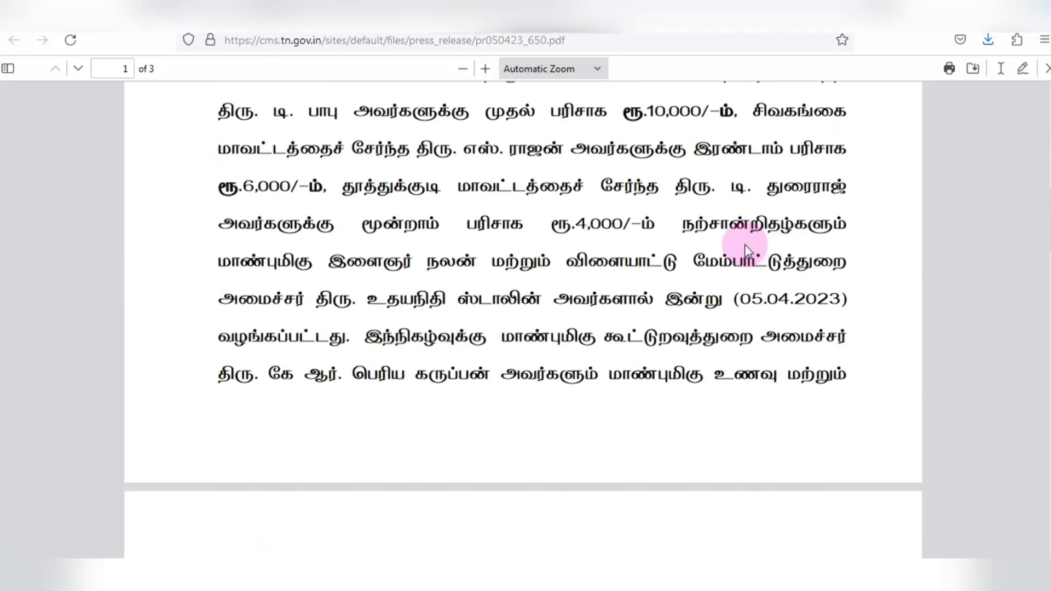
{"action": "scroll", "coordinate": [738, 219], "scroll_direction": "down", "scroll_amount": 5}
{"action": "scroll", "coordinate": [652, 245], "scroll_direction": "down", "scroll_amount": 1}
{"action": "scroll", "coordinate": [492, 252], "scroll_direction": "up", "scroll_amount": 1}
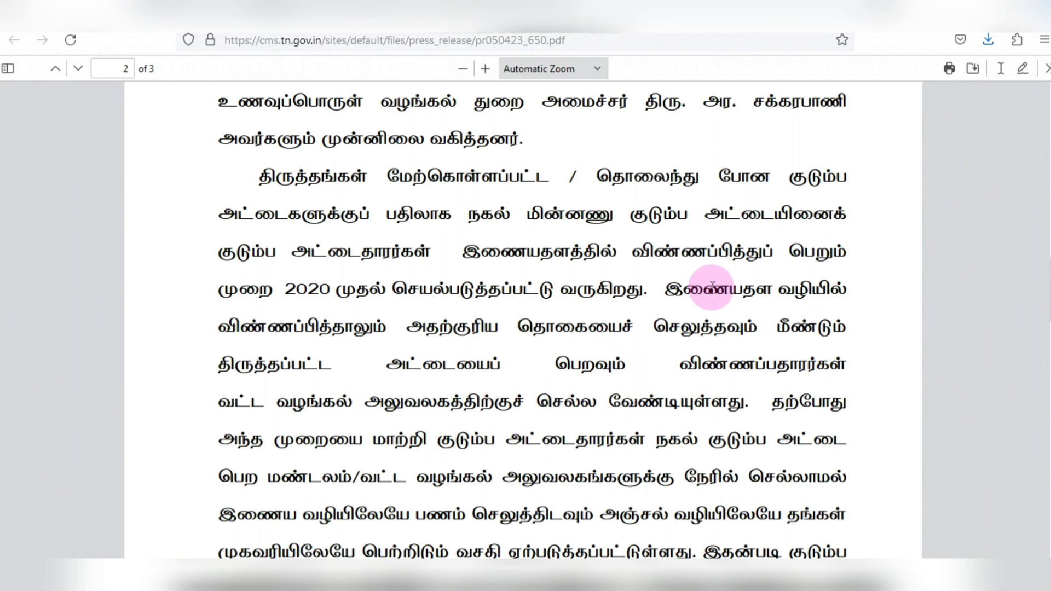
{"action": "scroll", "coordinate": [717, 273], "scroll_direction": "down", "scroll_amount": 5}
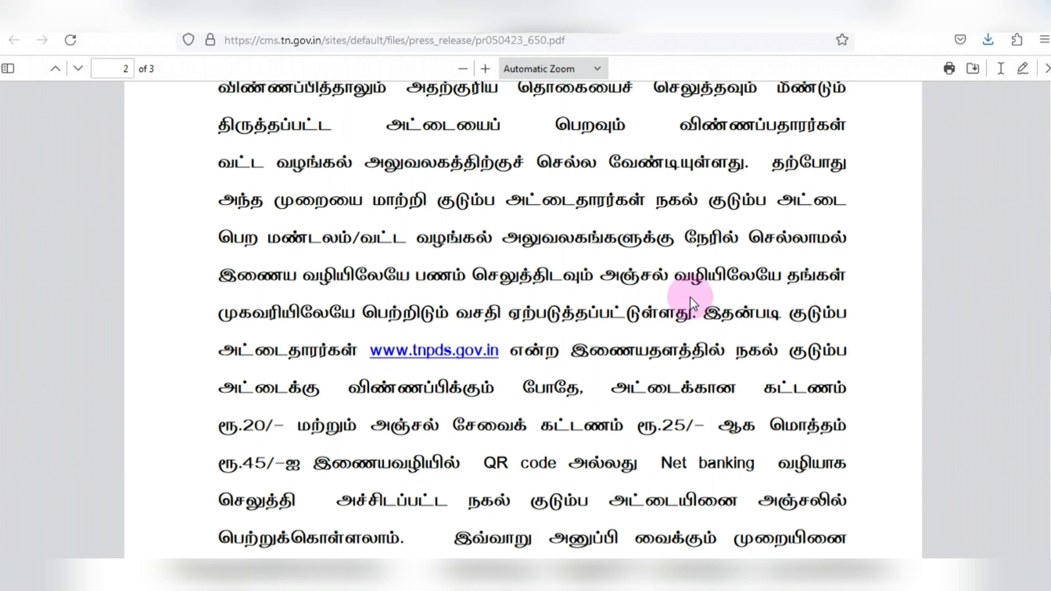
{"action": "scroll", "coordinate": [590, 272], "scroll_direction": "down", "scroll_amount": 3}
{"action": "scroll", "coordinate": [569, 260], "scroll_direction": "down", "scroll_amount": 1}
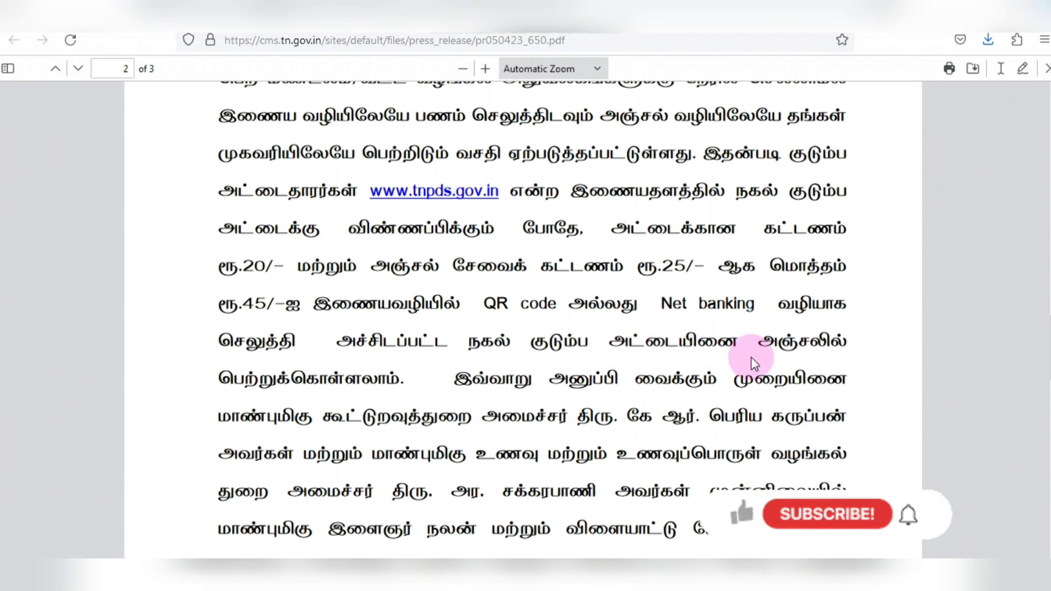
{"action": "scroll", "coordinate": [563, 262], "scroll_direction": "down", "scroll_amount": 3}
{"action": "scroll", "coordinate": [561, 267], "scroll_direction": "down", "scroll_amount": 10}
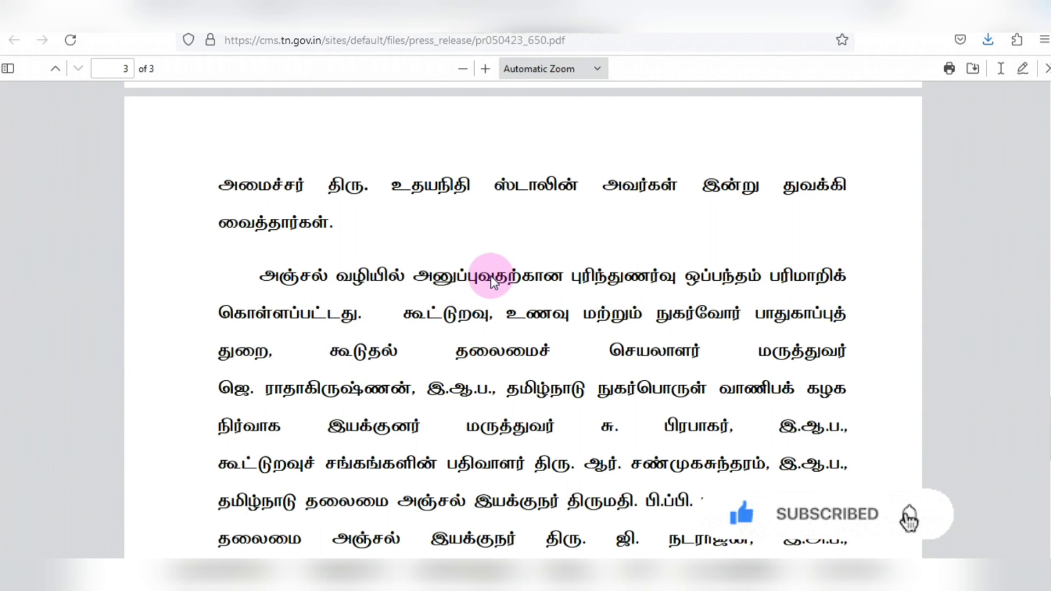
{"action": "scroll", "coordinate": [488, 276], "scroll_direction": "up", "scroll_amount": 8}
{"action": "scroll", "coordinate": [488, 276], "scroll_direction": "up", "scroll_amount": 8}
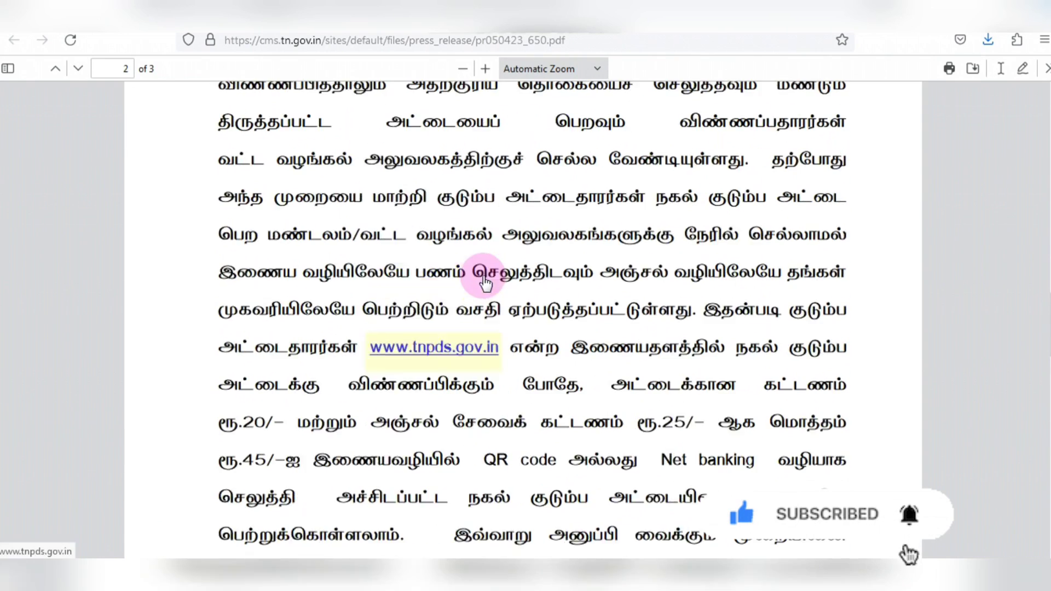
- Return to the tnpds.gov.in tab and follow the 'நகல் மின்னணு குடும்ப அட்டை விண்ணப்பிக்க' link
{"action": "left_click", "coordinate": [805, 12]}
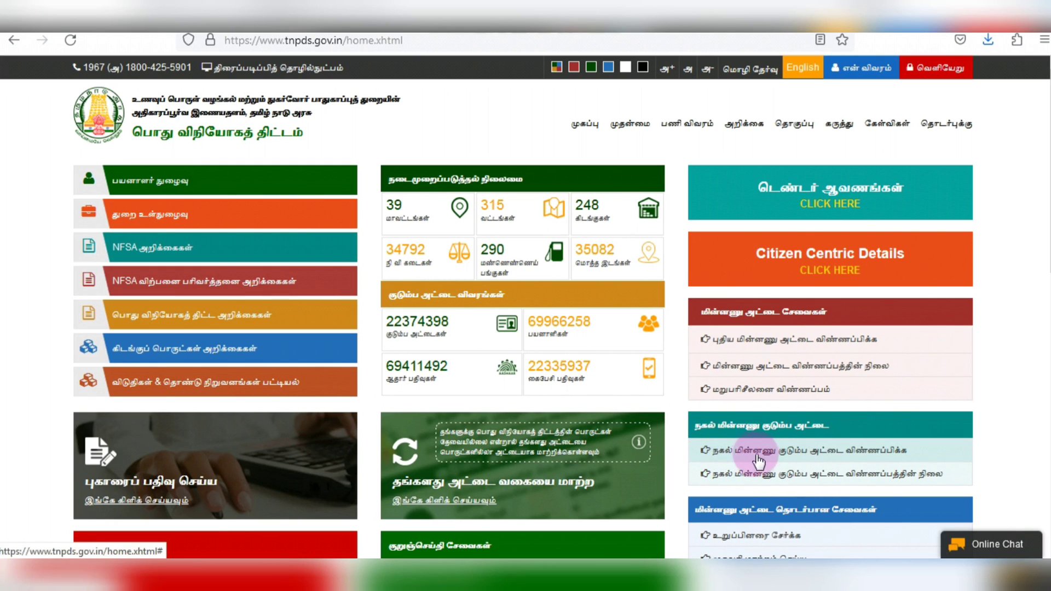
{"action": "left_click", "coordinate": [847, 456]}
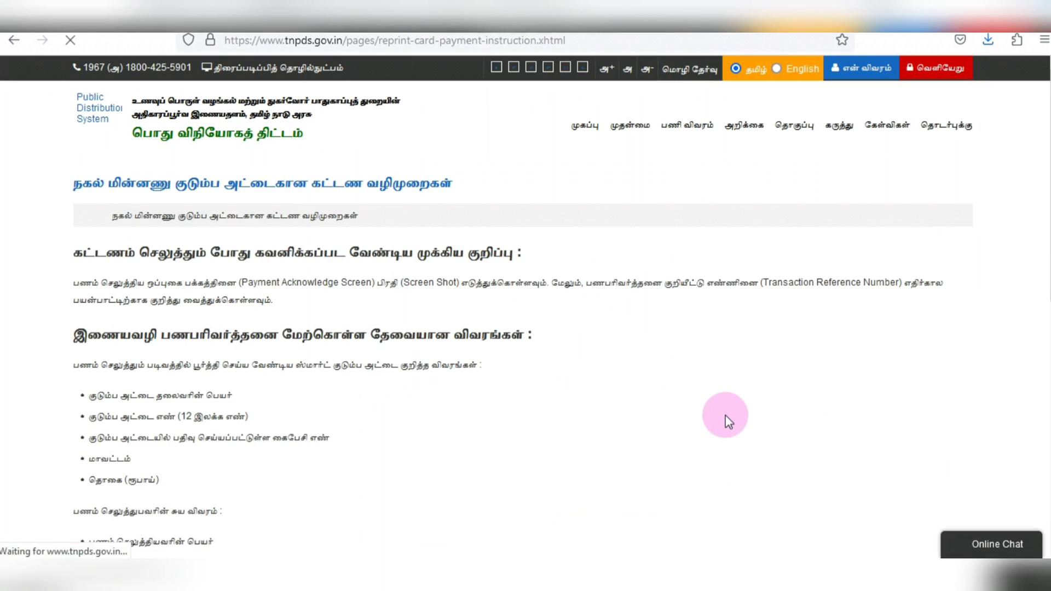
- Tick the declaration below the payment instructions and continue with 'பணம் செலுத்து' to online payment
{"action": "scroll", "coordinate": [641, 373], "scroll_direction": "down", "scroll_amount": 1}
{"action": "scroll", "coordinate": [629, 356], "scroll_direction": "down", "scroll_amount": 3}
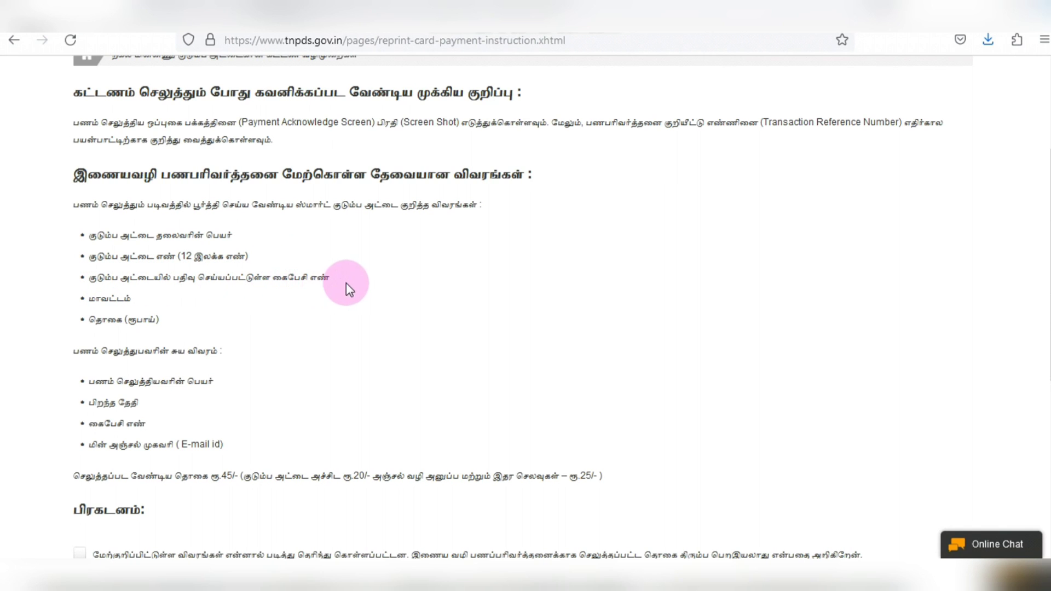
{"action": "scroll", "coordinate": [359, 303], "scroll_direction": "down", "scroll_amount": 2}
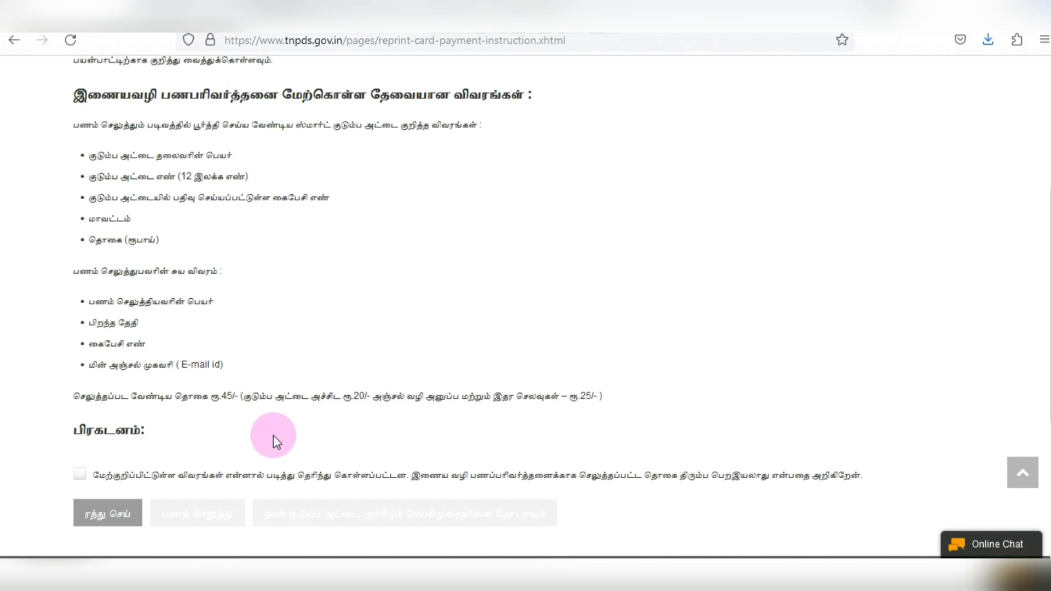
{"action": "left_click", "coordinate": [80, 474]}
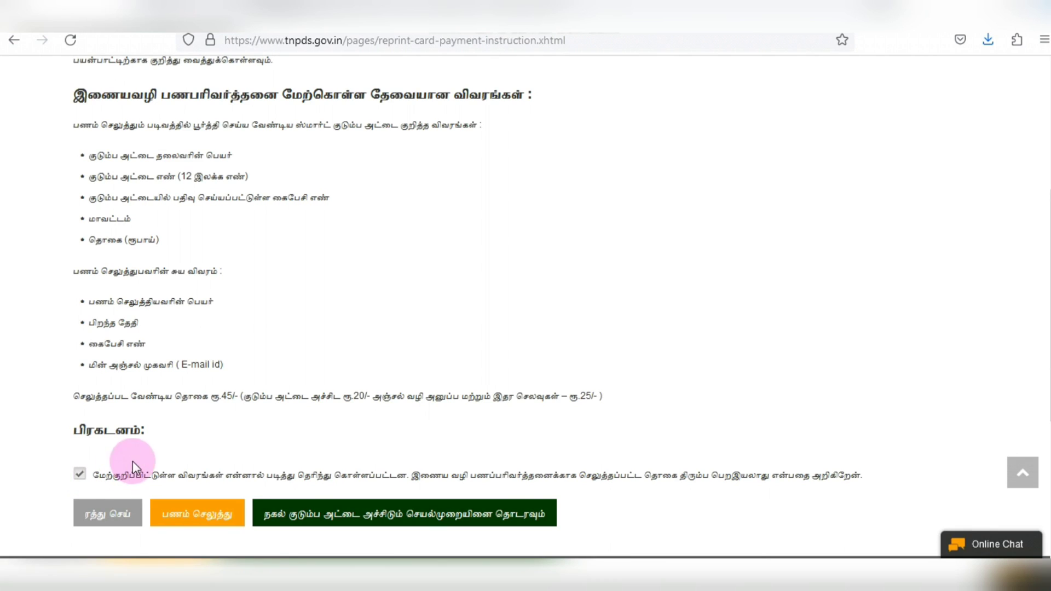
{"action": "left_click", "coordinate": [206, 523]}
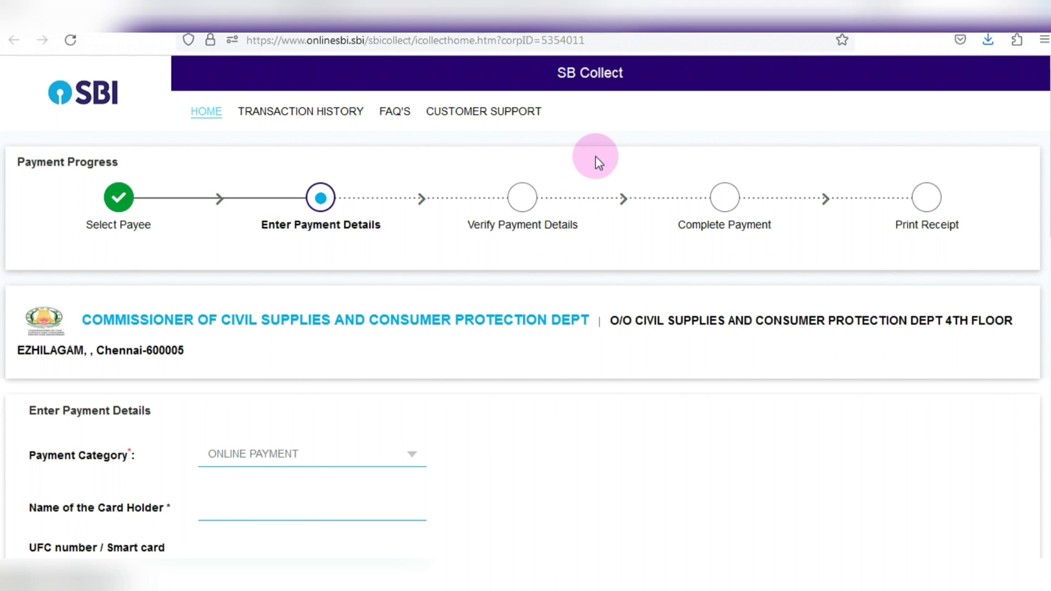
- Enter the card holder's name, smart card number, registered mobile and district in SBI Collect
{"action": "scroll", "coordinate": [517, 368], "scroll_direction": "down", "scroll_amount": 1}
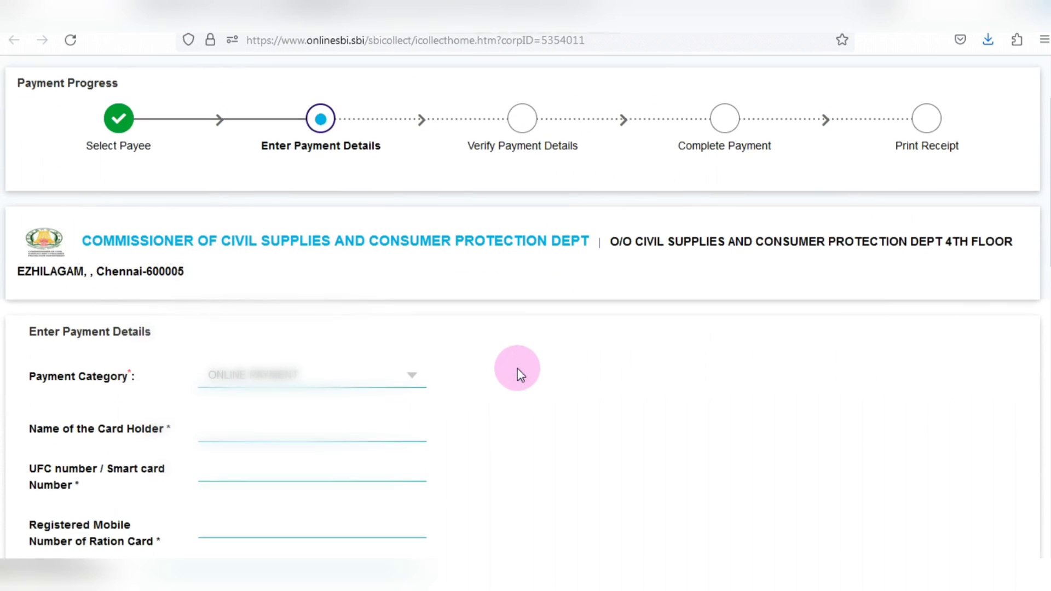
{"action": "scroll", "coordinate": [547, 314], "scroll_direction": "down", "scroll_amount": 1}
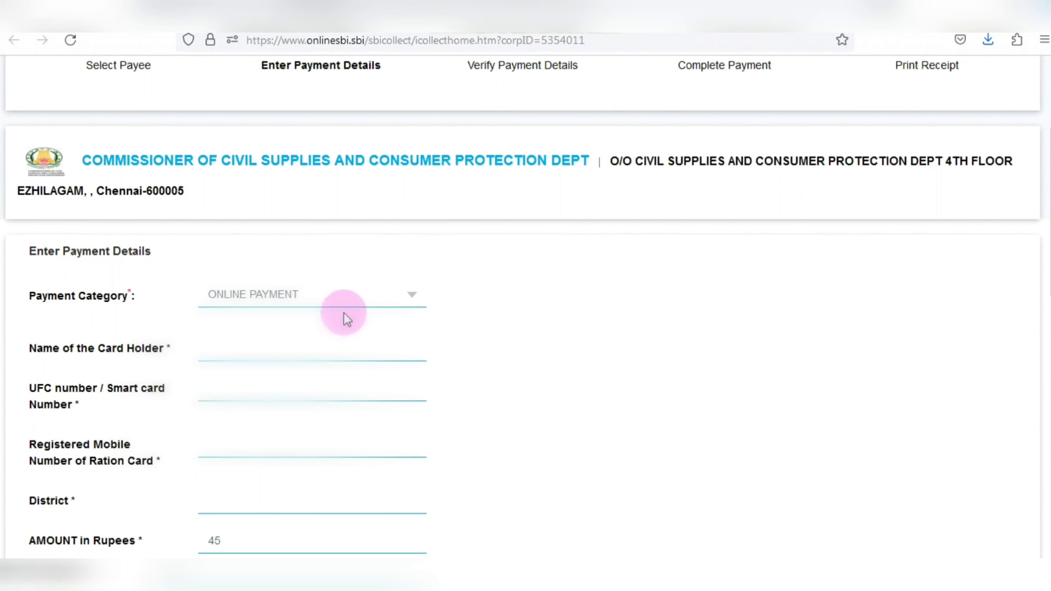
{"action": "left_click", "coordinate": [250, 349]}
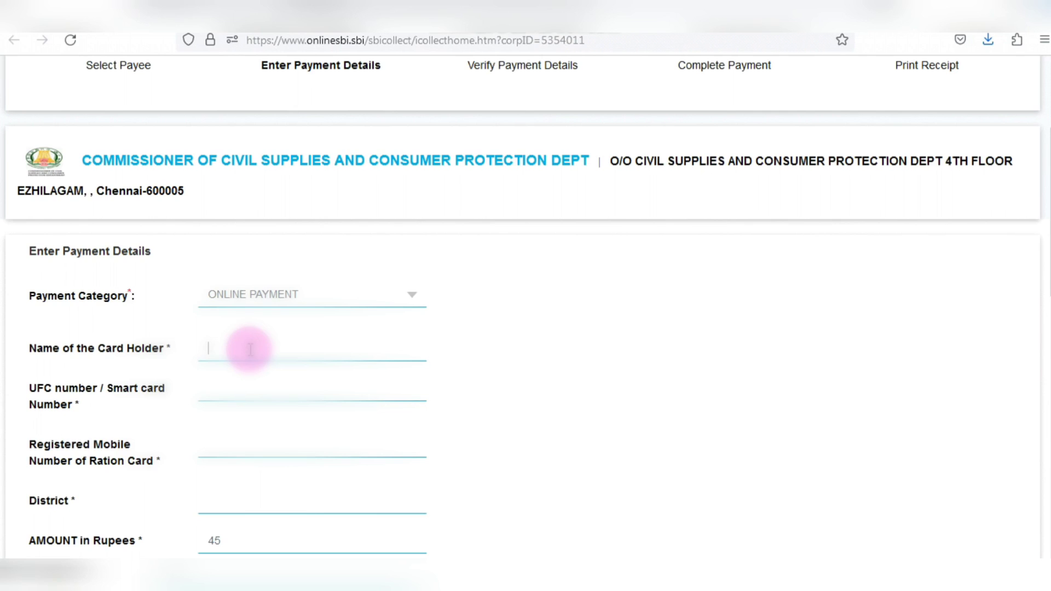
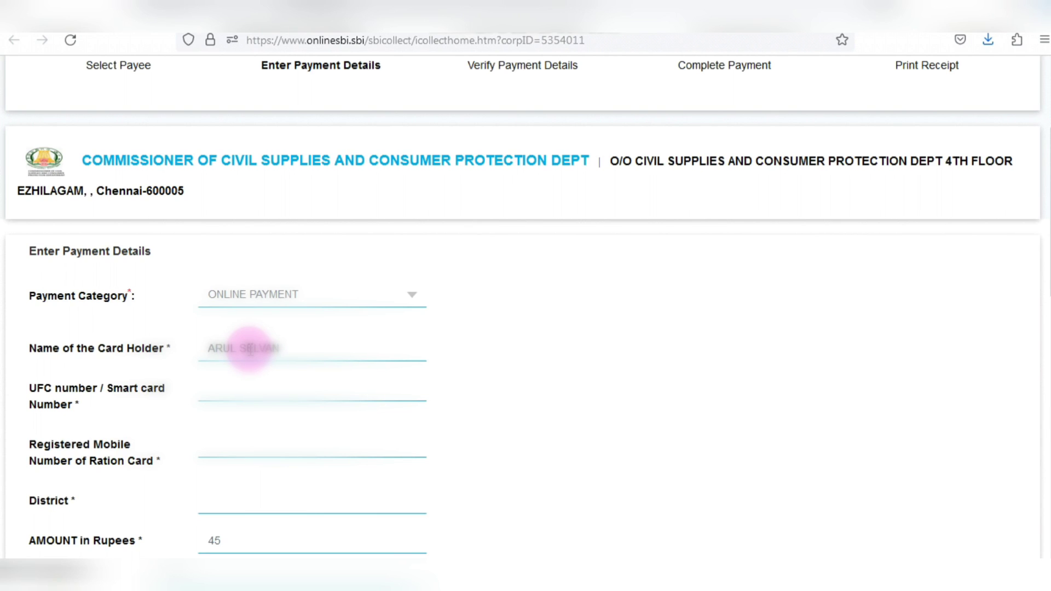
{"action": "left_click", "coordinate": [254, 393]}
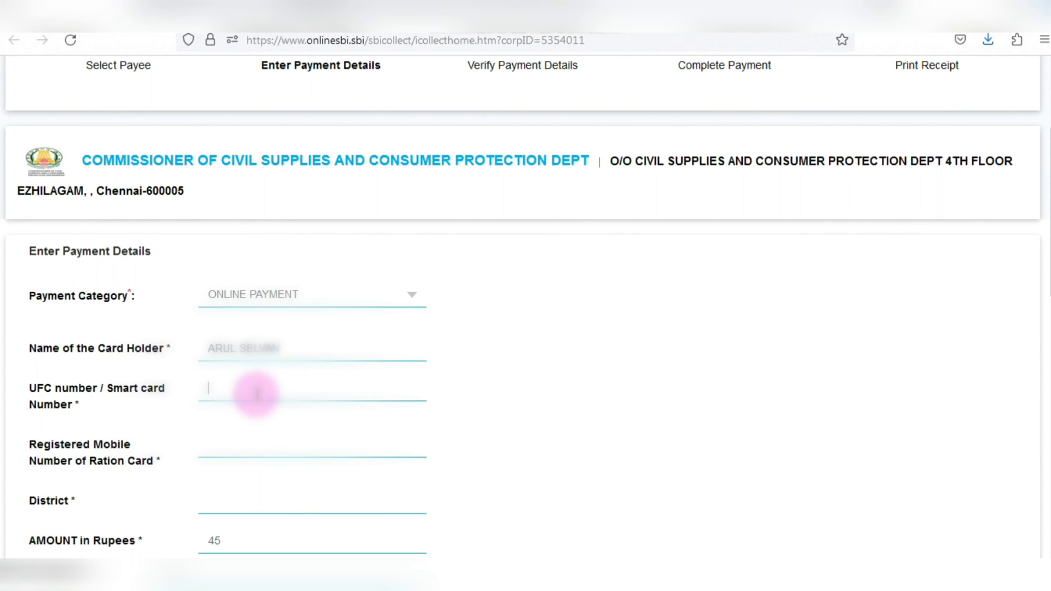
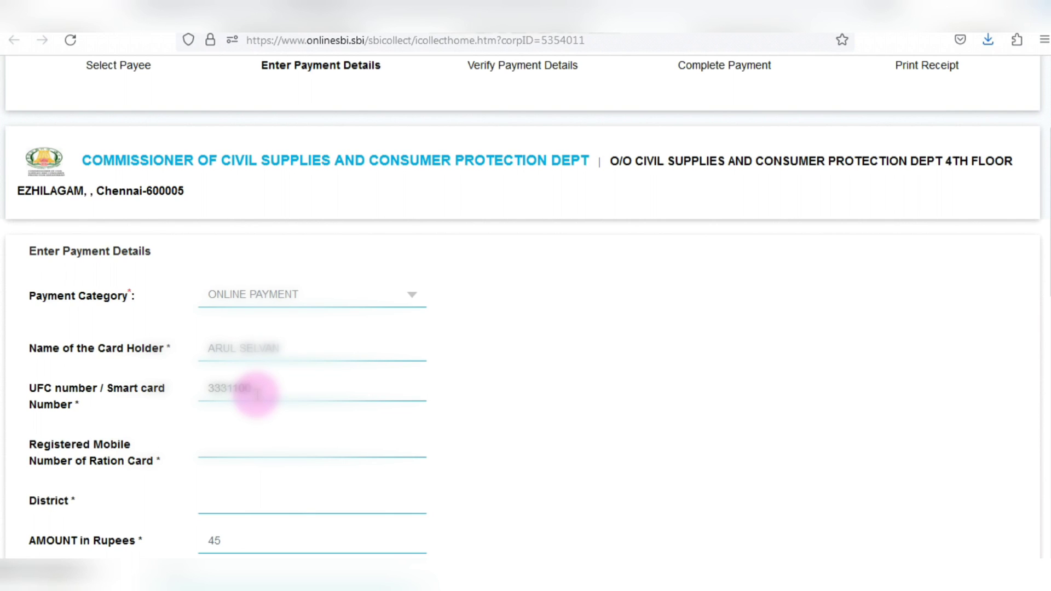
{"action": "left_click", "coordinate": [258, 443]}
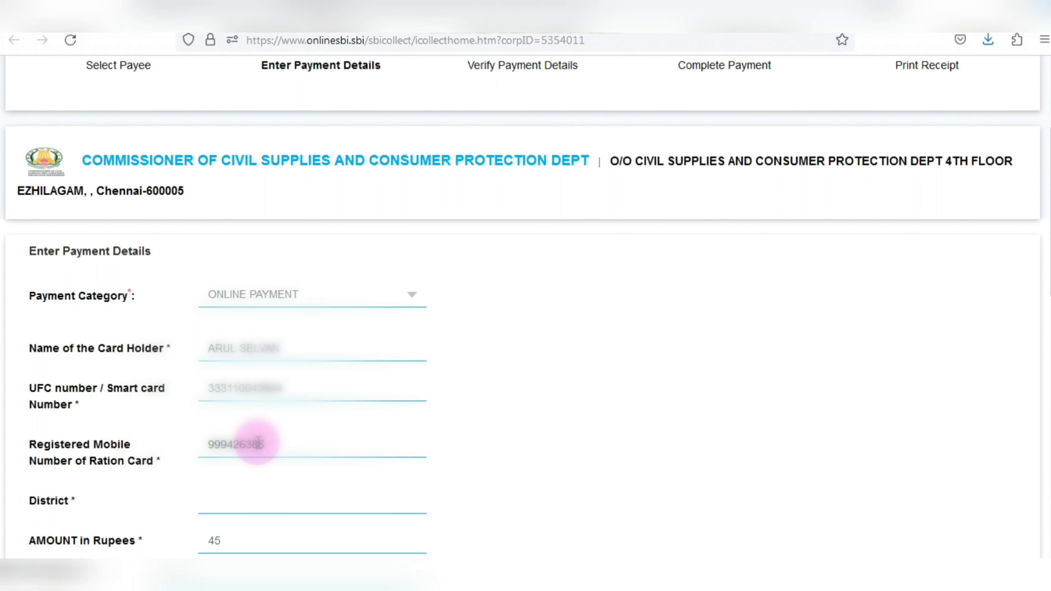
{"action": "left_click", "coordinate": [253, 501]}
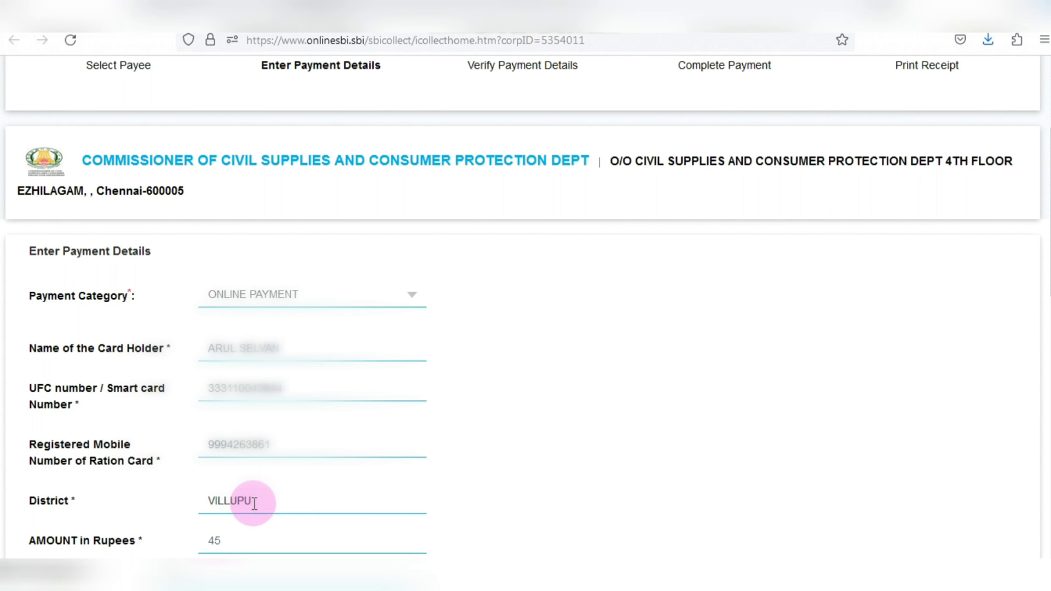
- Type a remarks note describing the purpose of the fee payment
{"action": "scroll", "coordinate": [175, 416], "scroll_direction": "down", "scroll_amount": 3}
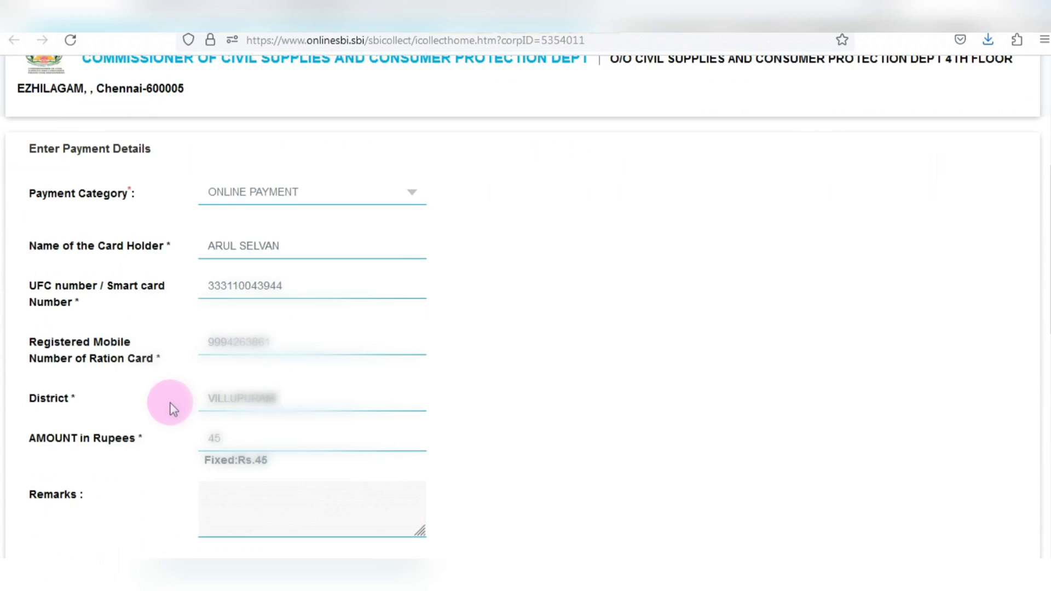
{"action": "left_click", "coordinate": [251, 445]}
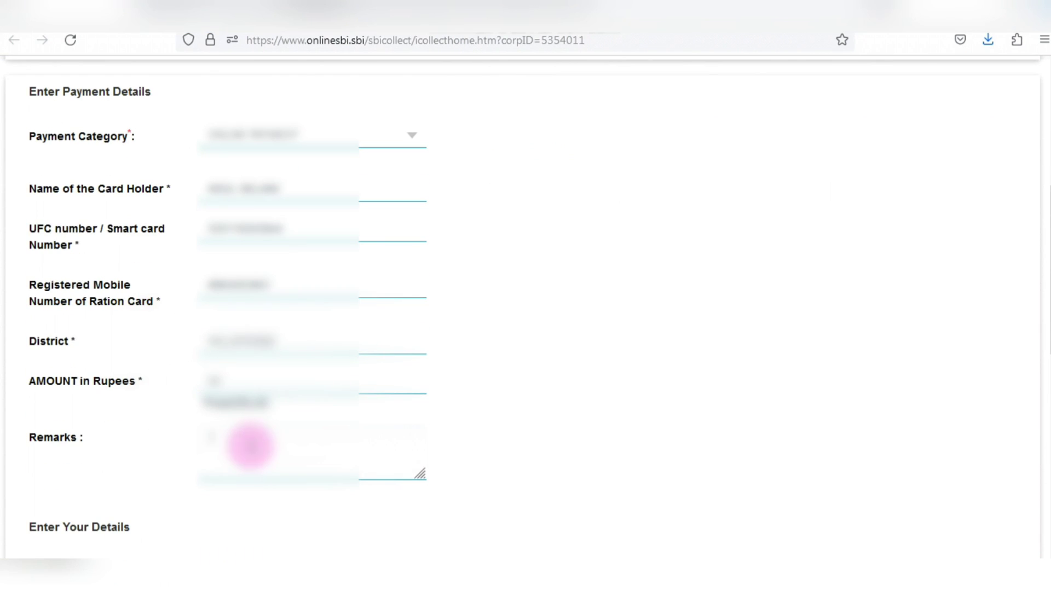
{"action": "type", "text": "T"}
{"action": "scroll", "coordinate": [533, 344], "scroll_direction": "down", "scroll_amount": 3}
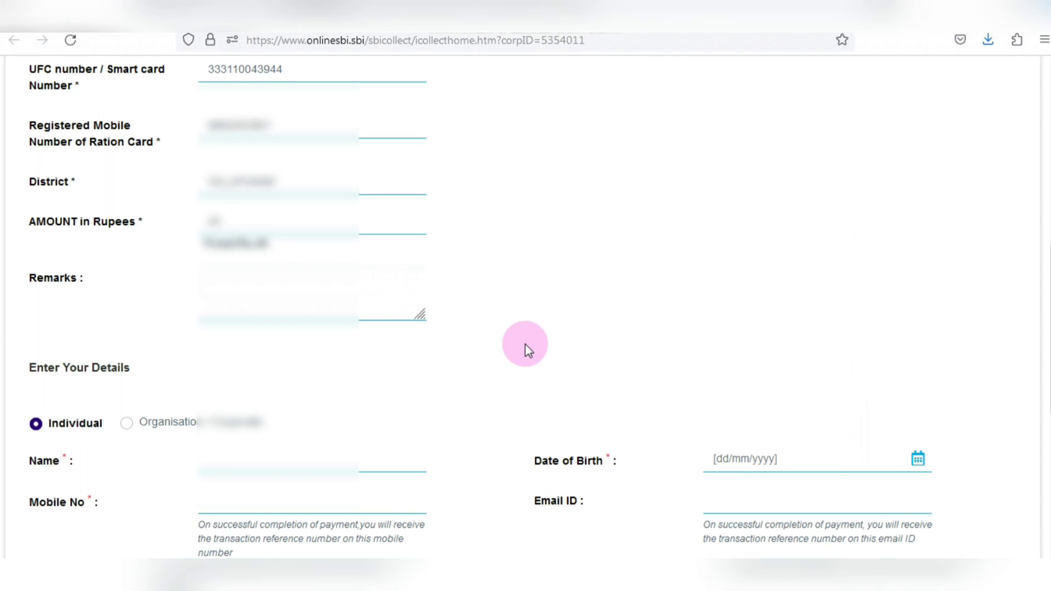
{"action": "type", "text": "ICE"}
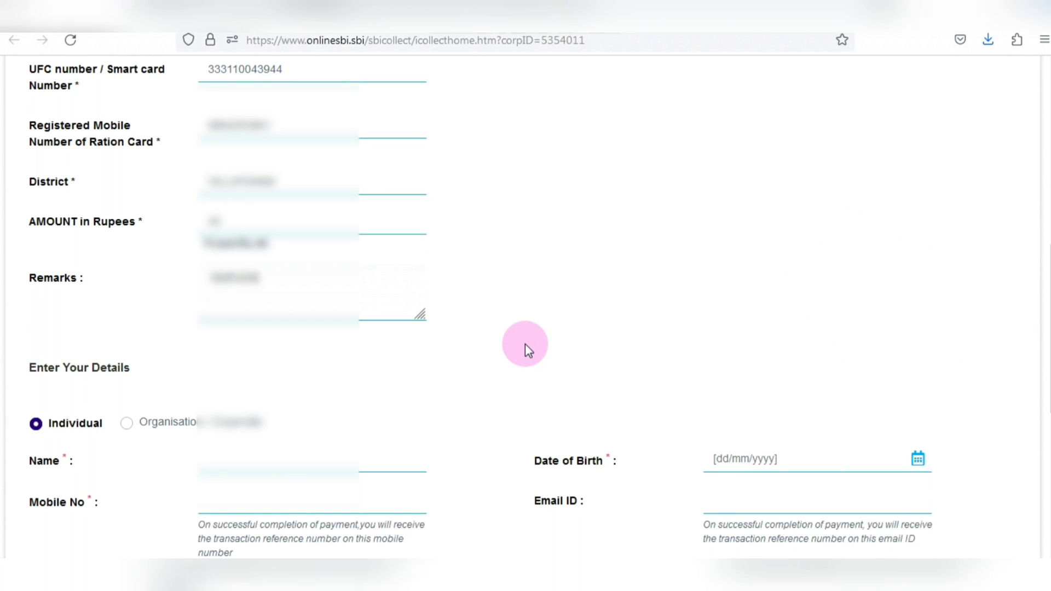
{"action": "type", "text": "ES FE"}
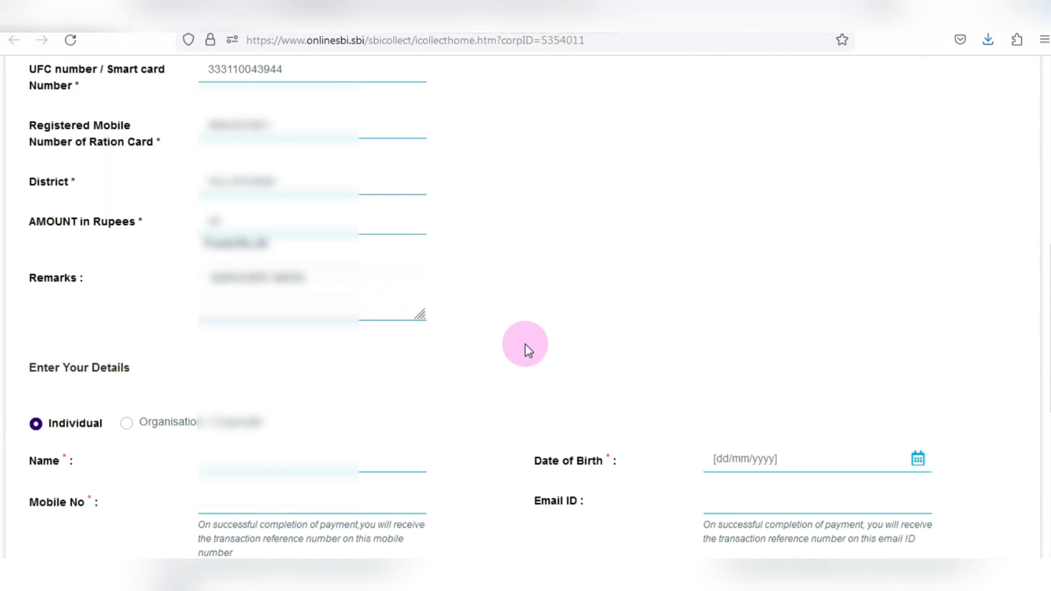
{"action": "type", "text": "ES FOR"}
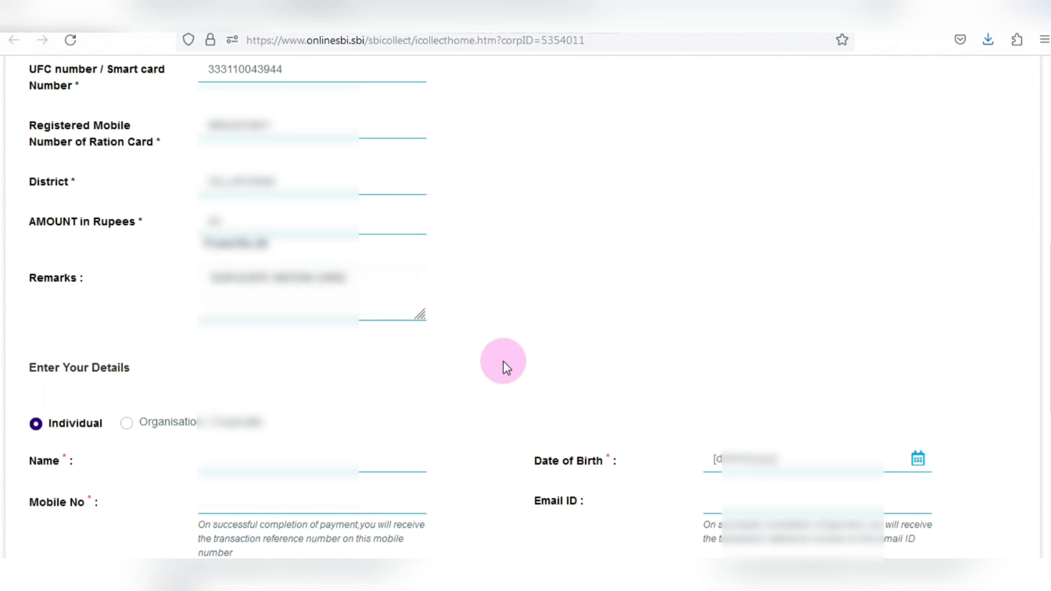
- Enter the payer's name and set the date of birth to 15 November in the calendar
{"action": "scroll", "coordinate": [117, 343], "scroll_direction": "down", "scroll_amount": 2}
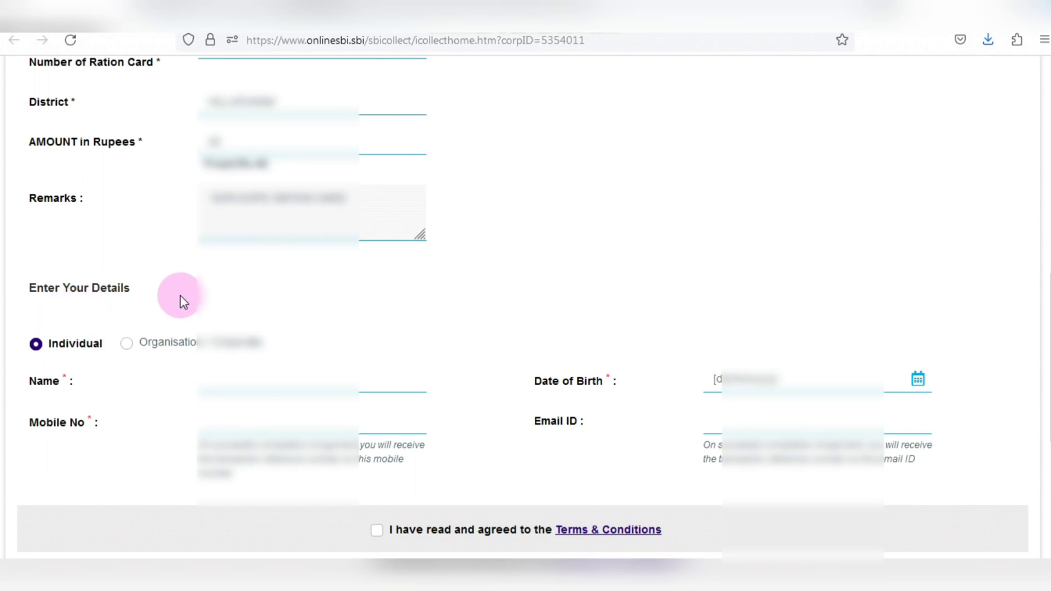
{"action": "scroll", "coordinate": [164, 306], "scroll_direction": "down", "scroll_amount": 4}
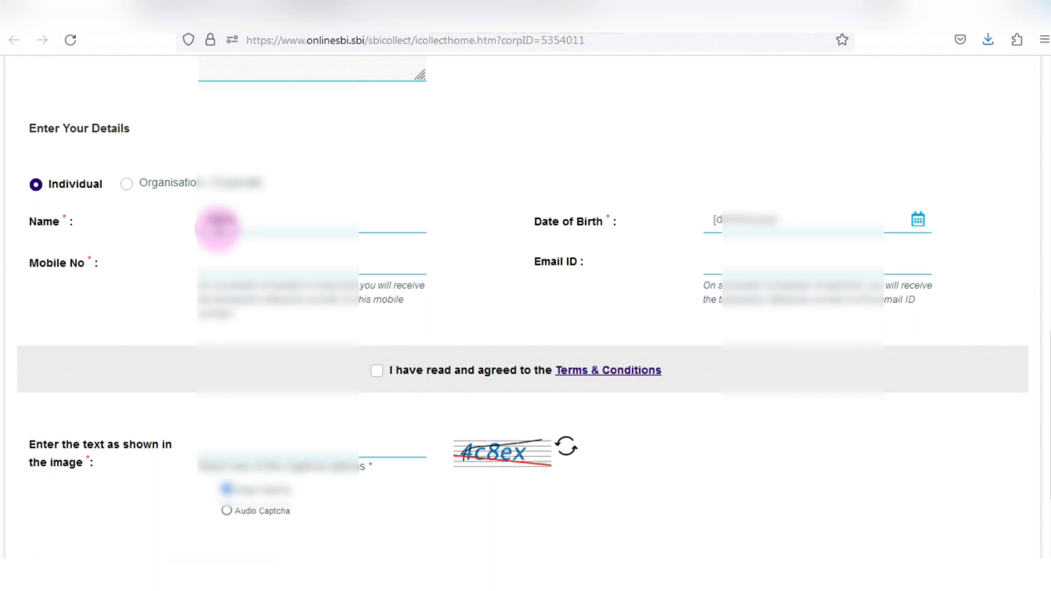
{"action": "type", "text": "ku"}
{"action": "left_click", "coordinate": [757, 220]}
{"action": "left_click", "coordinate": [777, 248]}
{"action": "left_click", "coordinate": [771, 249]}
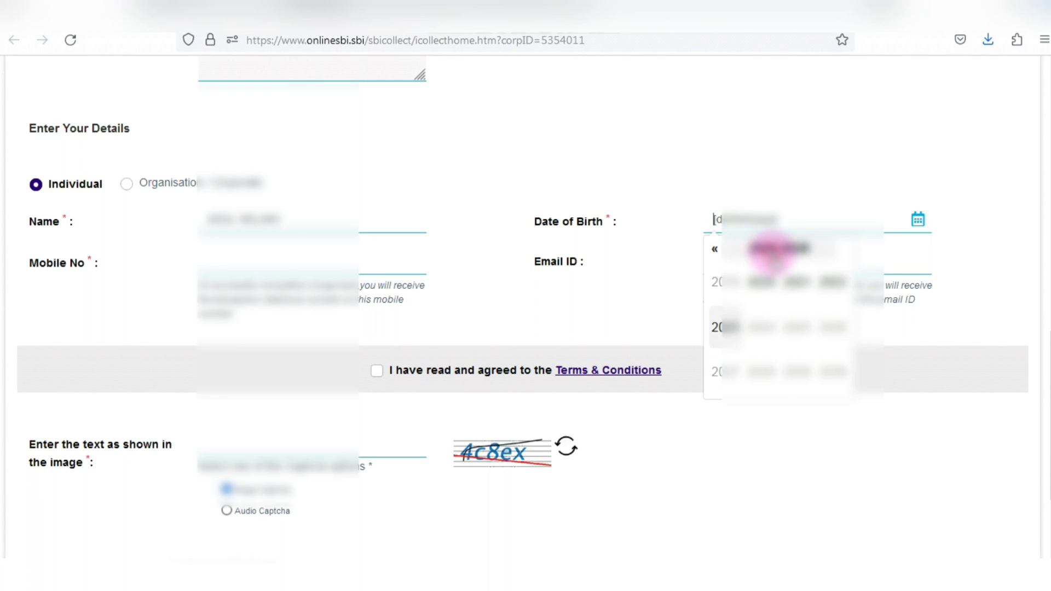
{"action": "left_click", "coordinate": [715, 251]}
{"action": "left_click", "coordinate": [715, 251]}
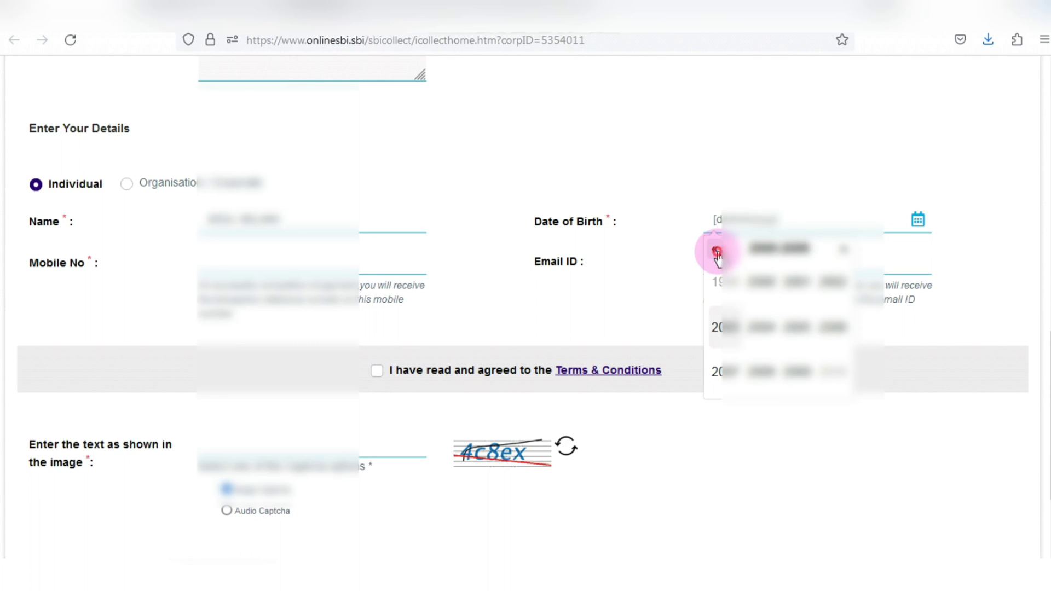
{"action": "left_click", "coordinate": [715, 251]}
{"action": "left_click", "coordinate": [716, 282]}
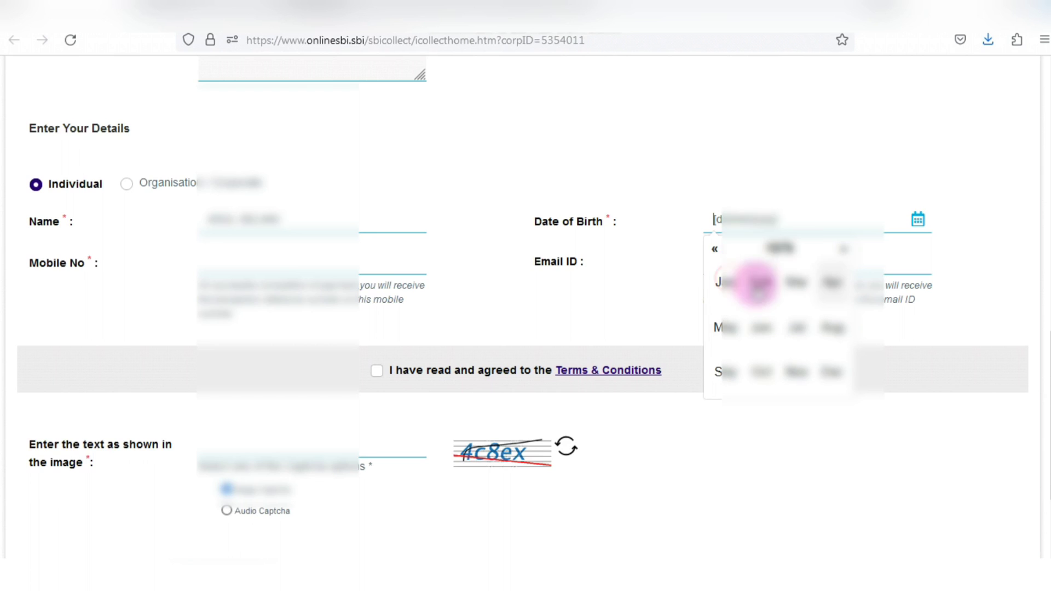
{"action": "left_click", "coordinate": [798, 372]}
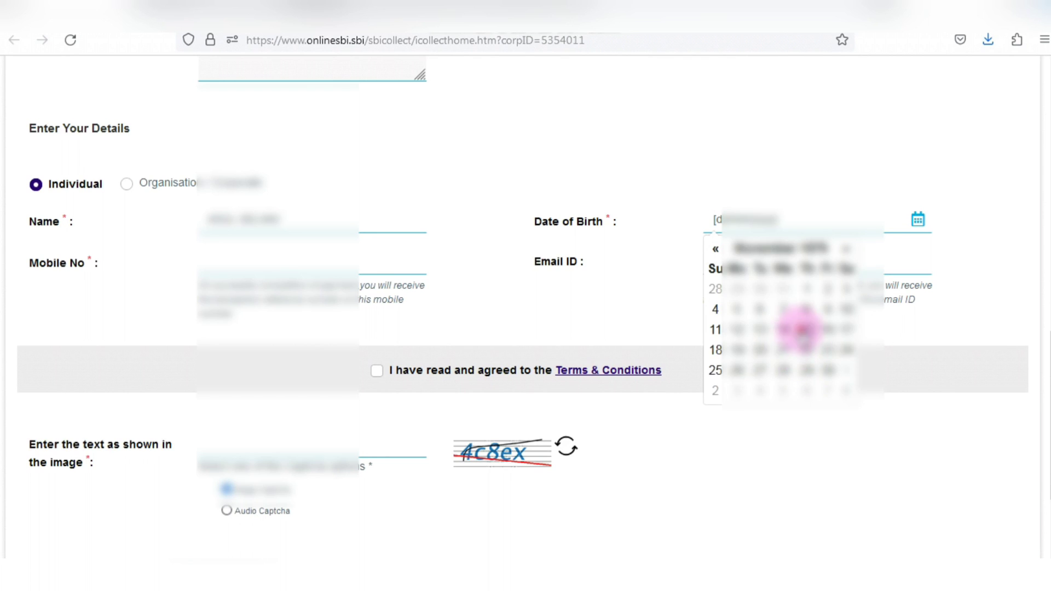
{"action": "left_click", "coordinate": [800, 329]}
- Fill in the payer's mobile number and e-mail address
{"action": "left_click", "coordinate": [342, 263]}
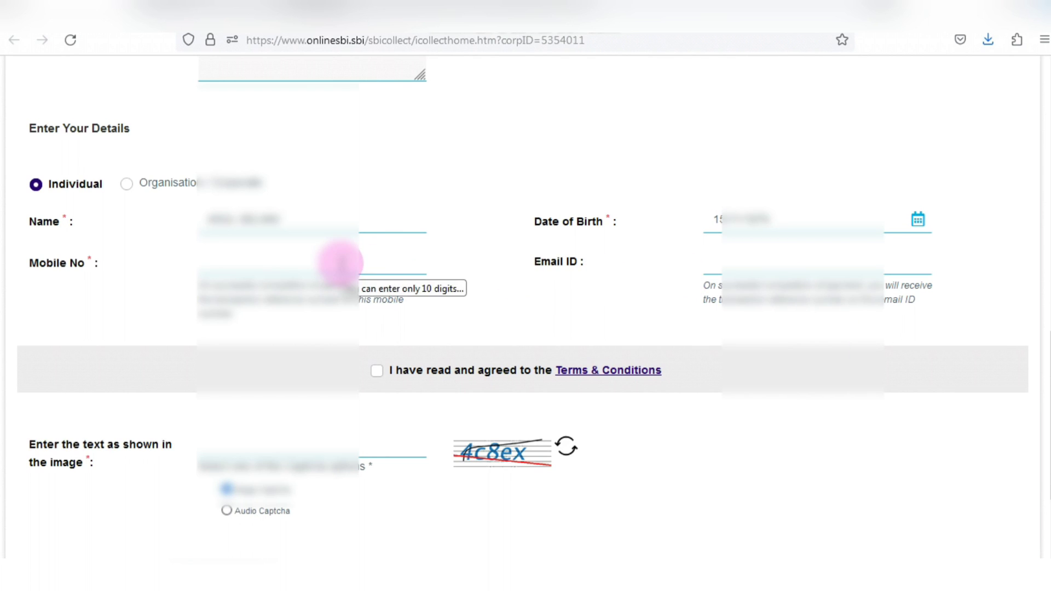
{"action": "type", "text": "9876543210"}
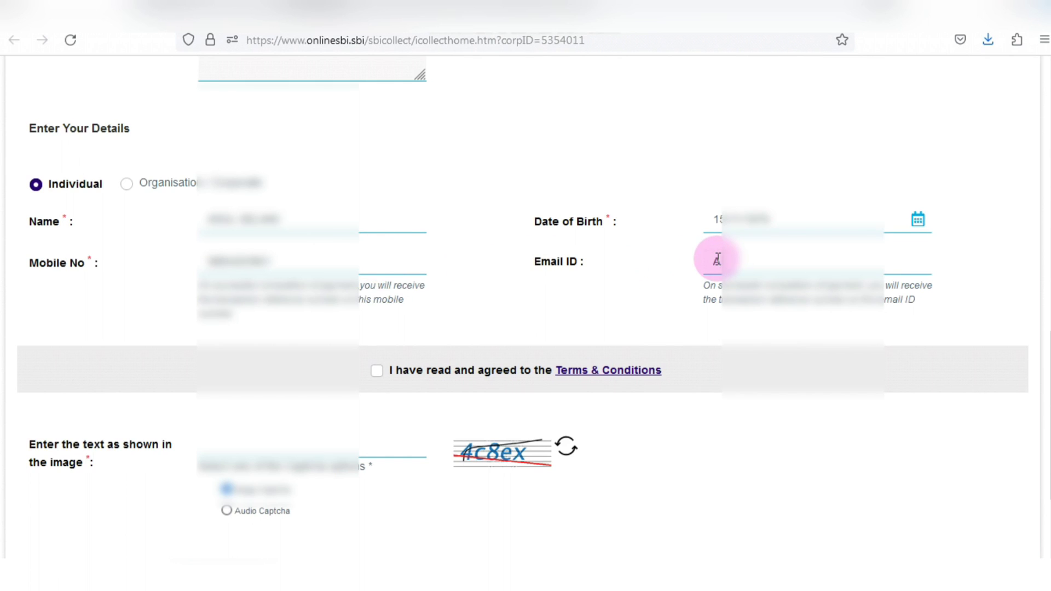
{"action": "left_click", "coordinate": [717, 260]}
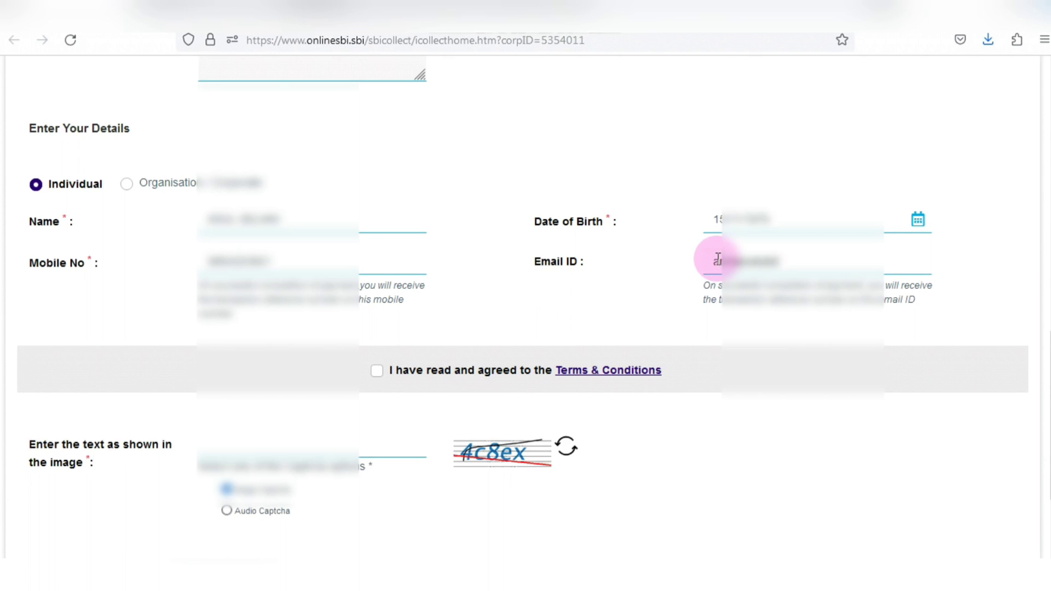
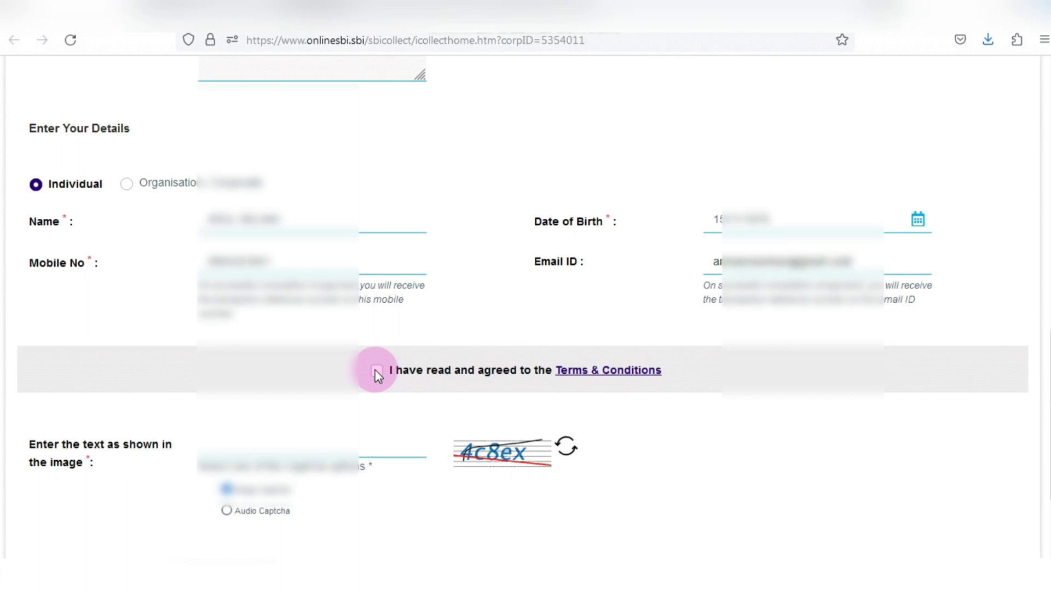
- Accept the terms and conditions, enter the captcha and submit for verification
{"action": "left_click", "coordinate": [377, 371]}
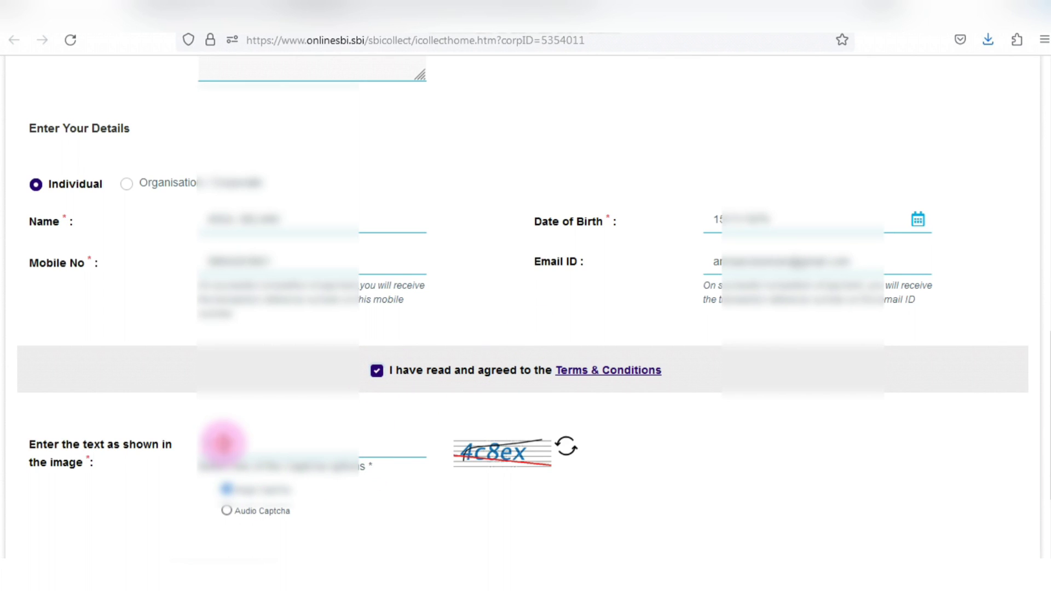
{"action": "left_click", "coordinate": [223, 443]}
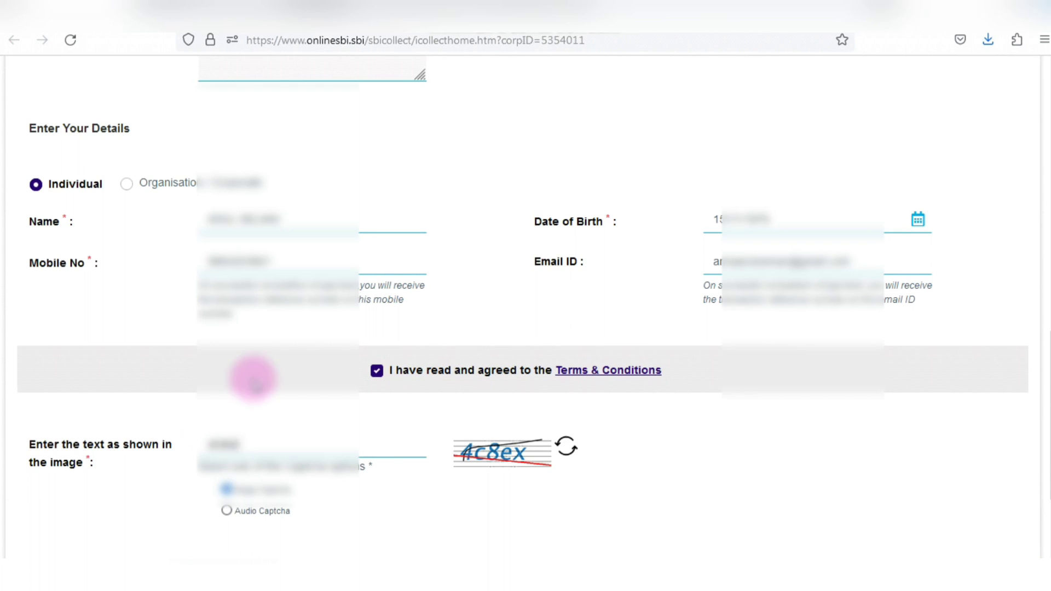
{"action": "scroll", "coordinate": [240, 365], "scroll_direction": "down", "scroll_amount": 3}
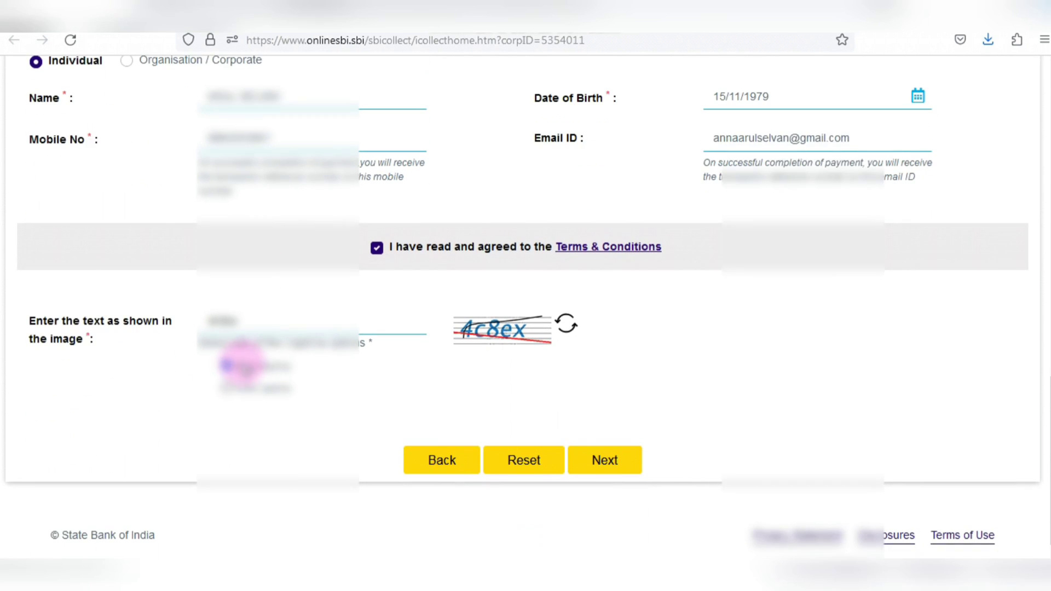
{"action": "left_click", "coordinate": [609, 463]}
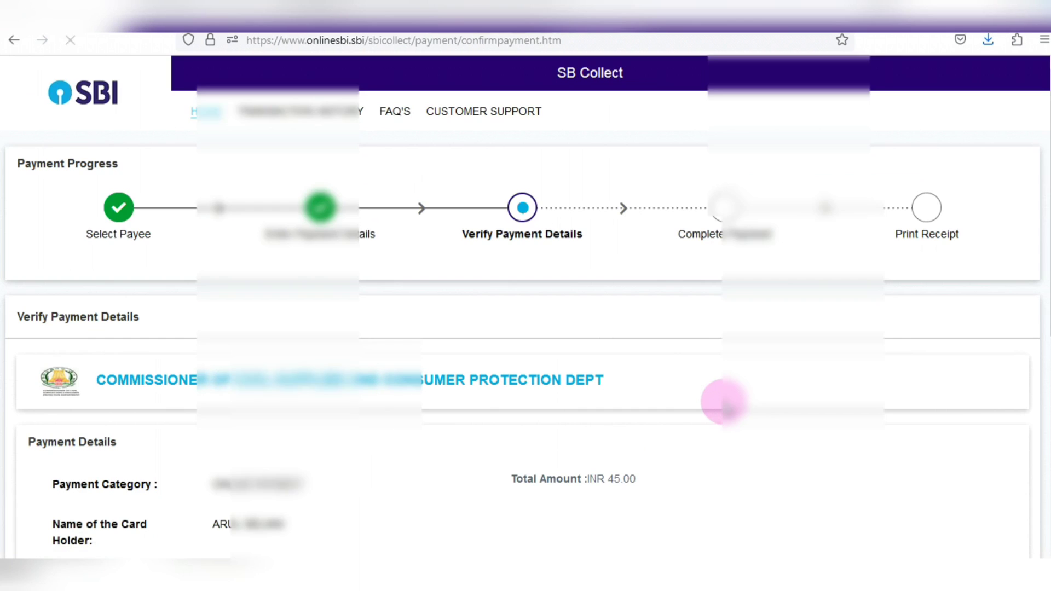
- Check the INR 45.00 total on Verify Payment Details and confirm to continue
{"action": "scroll", "coordinate": [298, 352], "scroll_direction": "down", "scroll_amount": 3}
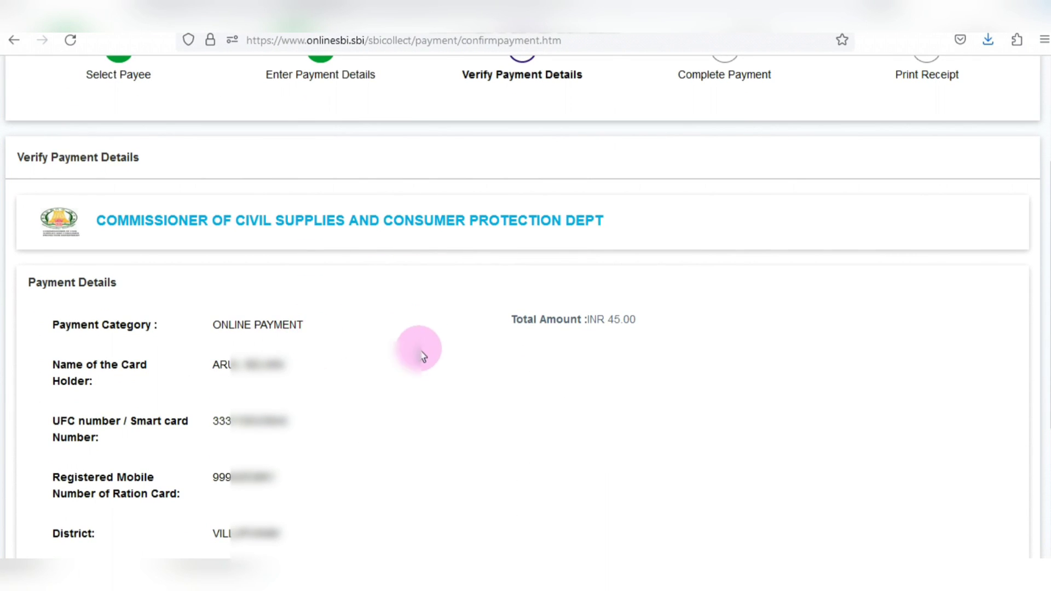
{"action": "scroll", "coordinate": [328, 342], "scroll_direction": "down", "scroll_amount": 3}
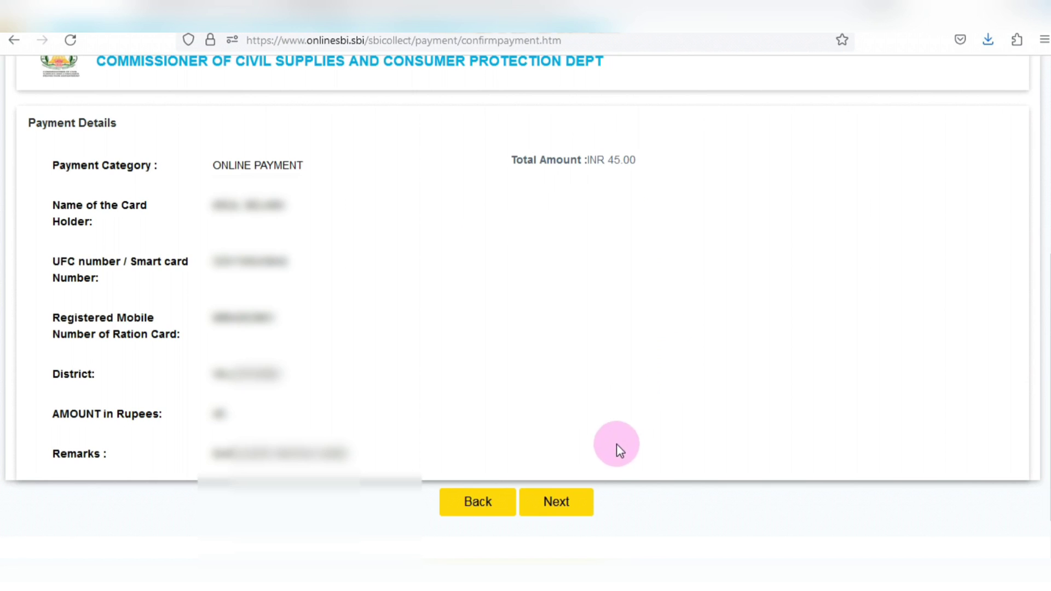
{"action": "left_click", "coordinate": [555, 502]}
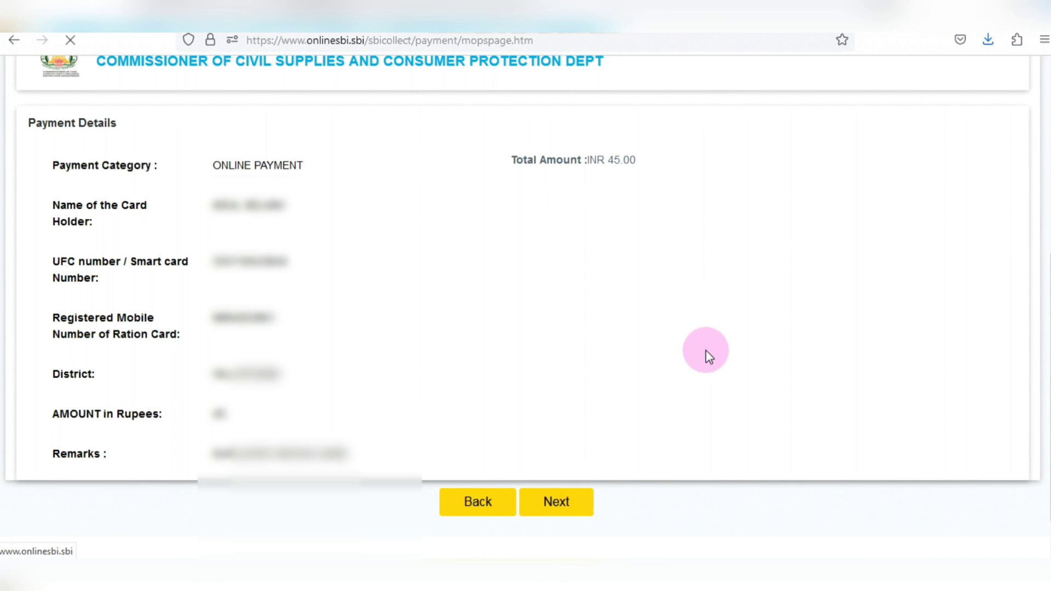
- Choose the UPI option, with 0.0 bank charges, under Other Payment Modes
{"action": "scroll", "coordinate": [550, 338], "scroll_direction": "down", "scroll_amount": 2}
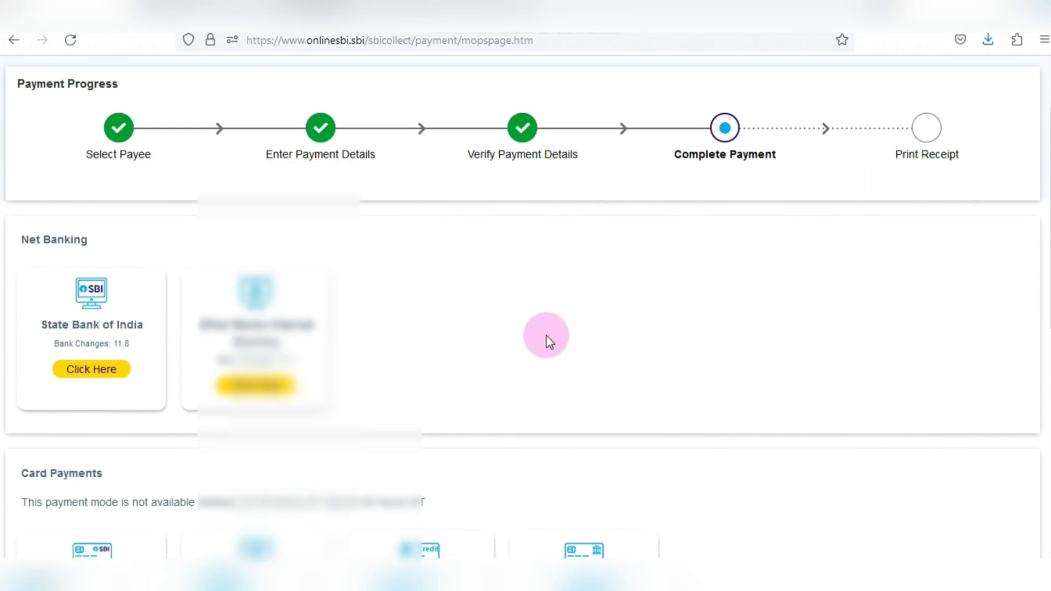
{"action": "scroll", "coordinate": [549, 342], "scroll_direction": "down", "scroll_amount": 2}
{"action": "scroll", "coordinate": [549, 342], "scroll_direction": "down", "scroll_amount": 4}
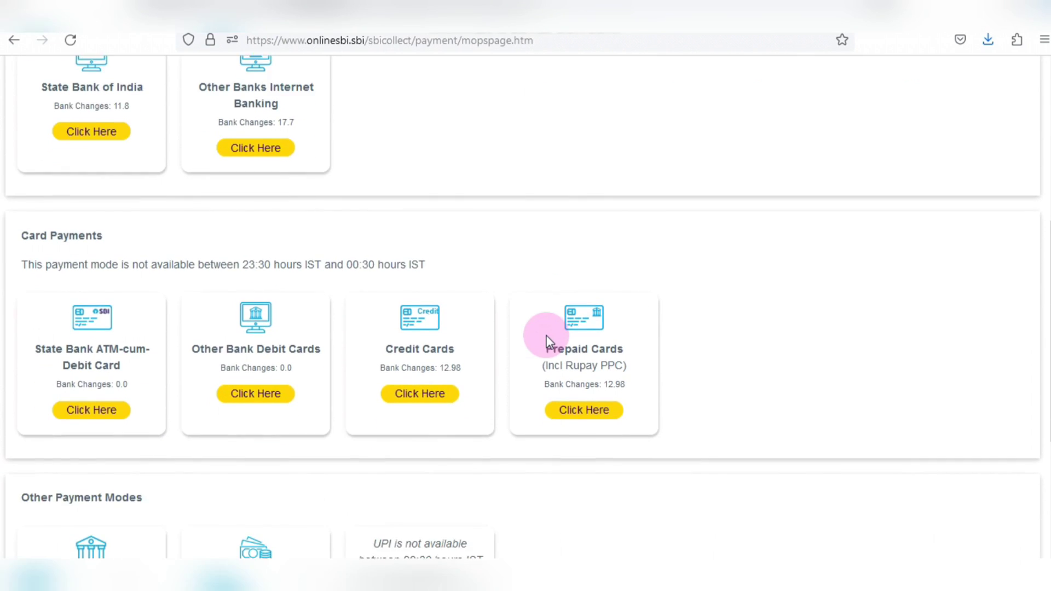
{"action": "scroll", "coordinate": [549, 342], "scroll_direction": "up", "scroll_amount": 2}
{"action": "scroll", "coordinate": [548, 341], "scroll_direction": "up", "scroll_amount": 4}
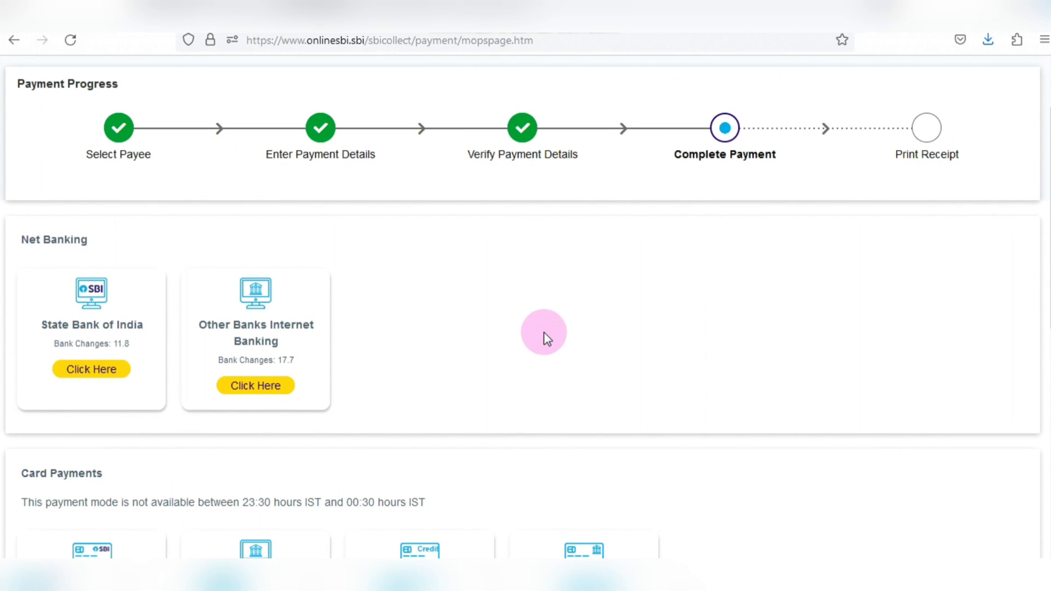
{"action": "scroll", "coordinate": [543, 331], "scroll_direction": "down", "scroll_amount": 2}
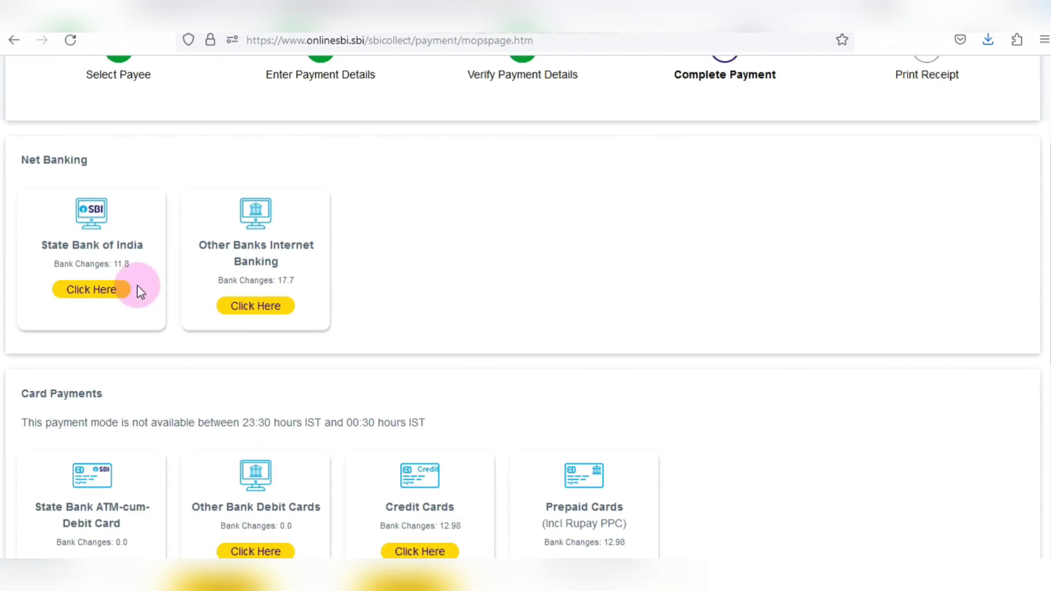
{"action": "scroll", "coordinate": [460, 241], "scroll_direction": "down", "scroll_amount": 4}
{"action": "scroll", "coordinate": [457, 274], "scroll_direction": "down", "scroll_amount": 5}
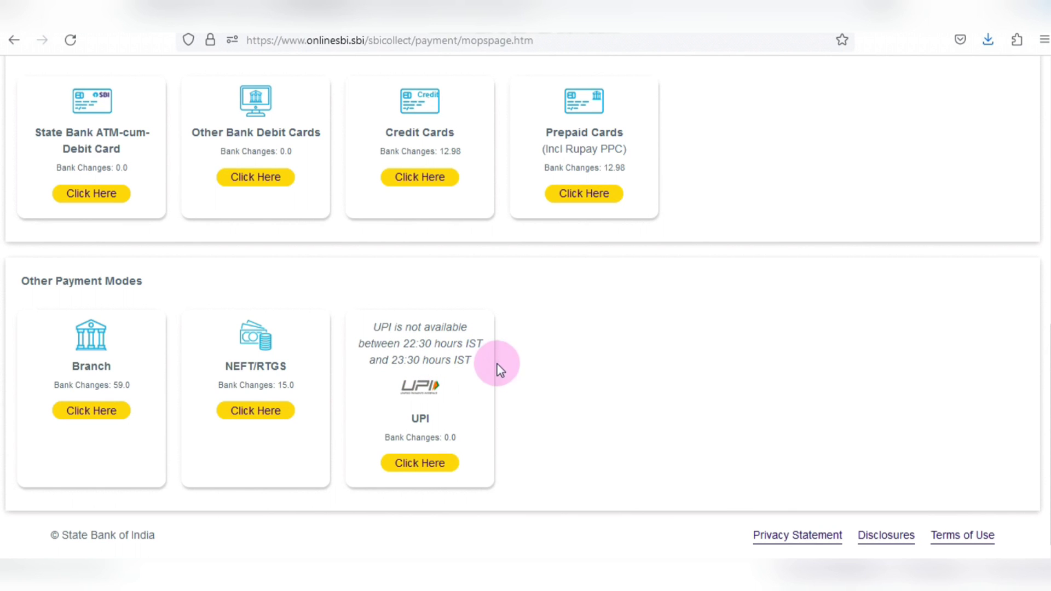
{"action": "scroll", "coordinate": [469, 417], "scroll_direction": "up", "scroll_amount": 1}
{"action": "scroll", "coordinate": [469, 417], "scroll_direction": "up", "scroll_amount": 8}
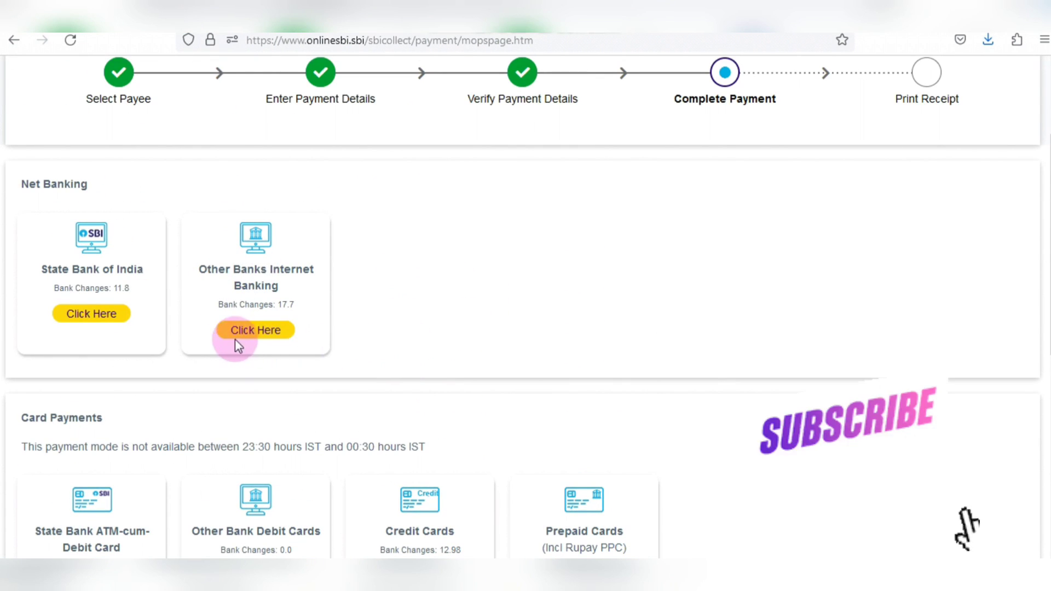
{"action": "scroll", "coordinate": [553, 336], "scroll_direction": "down", "scroll_amount": 5}
{"action": "scroll", "coordinate": [547, 355], "scroll_direction": "down", "scroll_amount": 4}
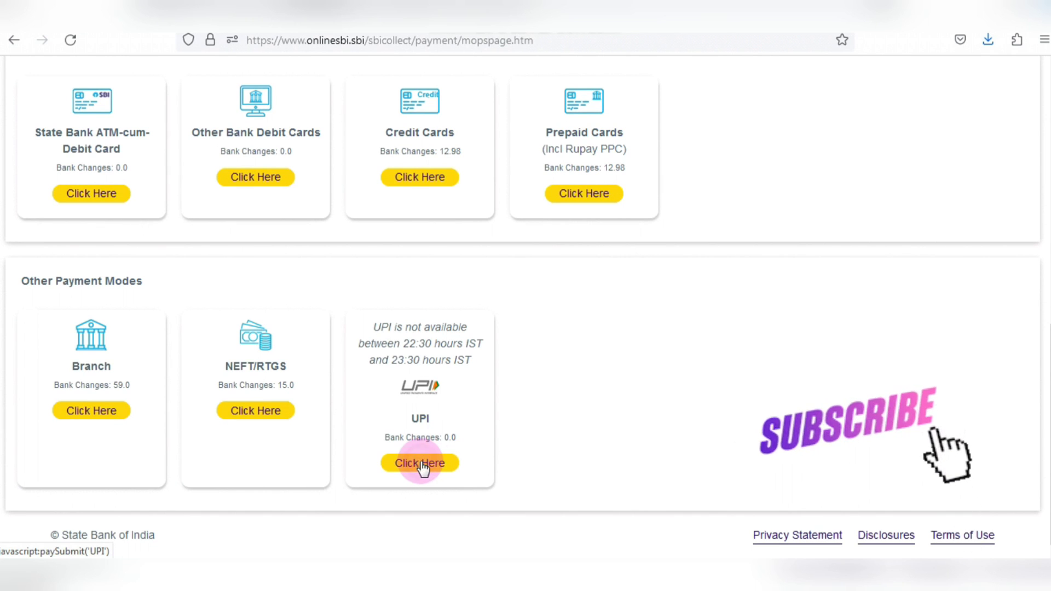
{"action": "left_click", "coordinate": [421, 465]}
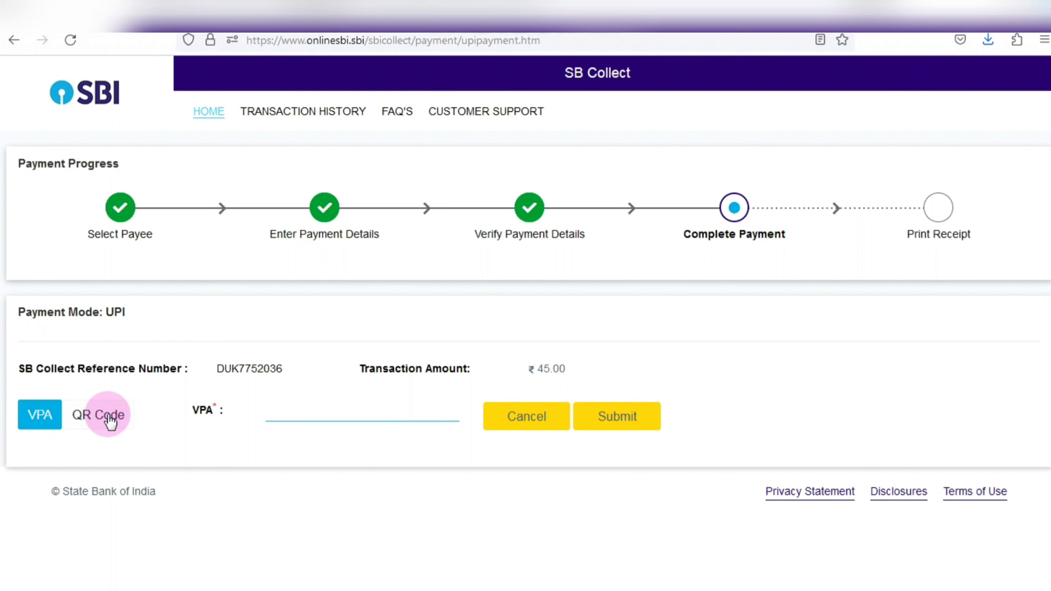
- Pay the ₹45 by scanning the UPI QR code with a UPI app
{"action": "left_click", "coordinate": [108, 416]}
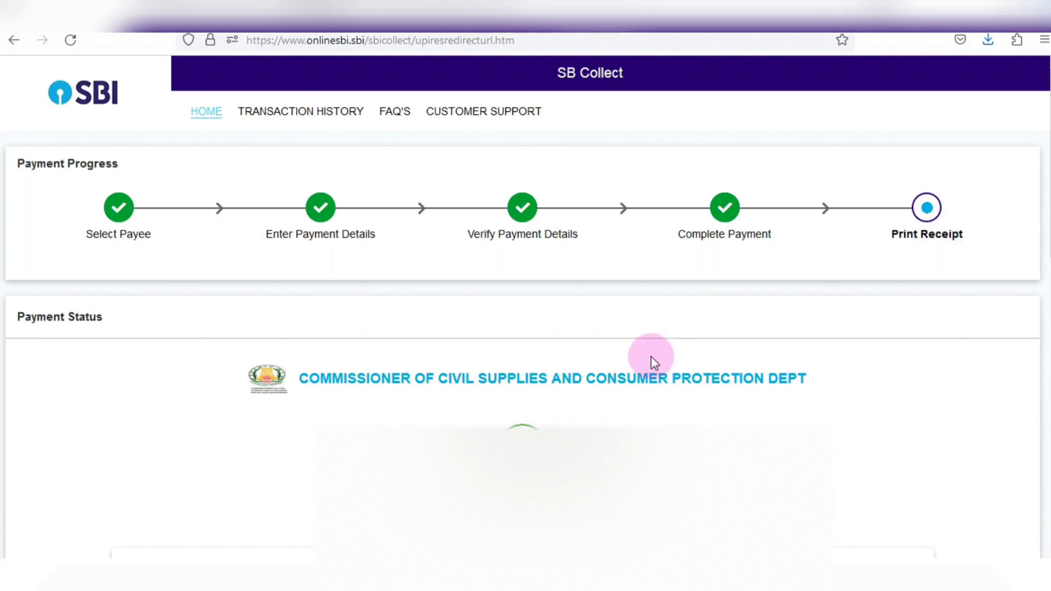
- Download the ₹45 payment receipt, then close the print preview without printing
{"action": "scroll", "coordinate": [629, 334], "scroll_direction": "down", "scroll_amount": 4}
{"action": "scroll", "coordinate": [460, 304], "scroll_direction": "down", "scroll_amount": 8}
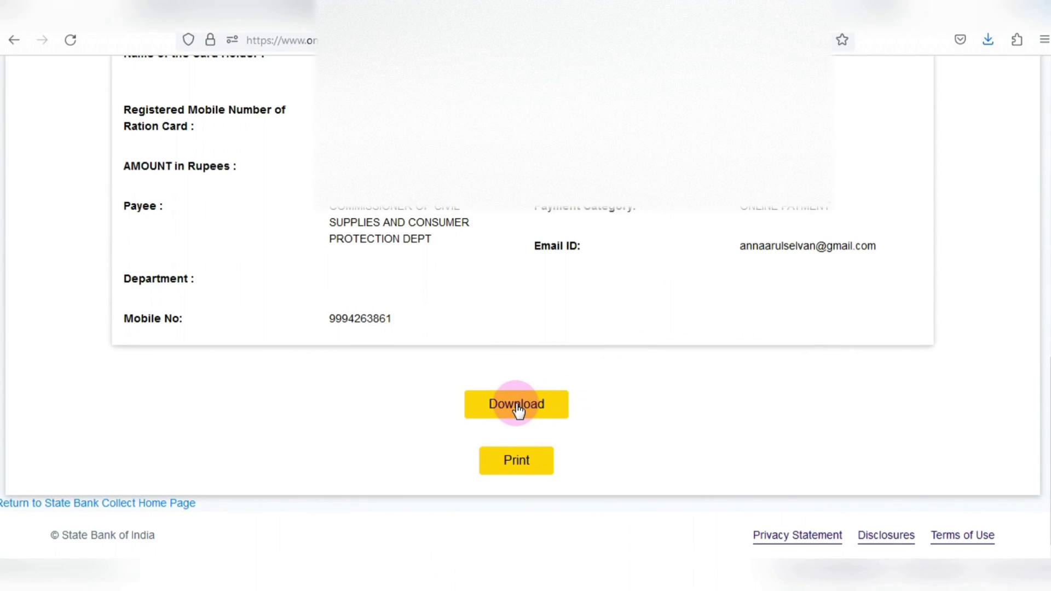
{"action": "left_click", "coordinate": [516, 407]}
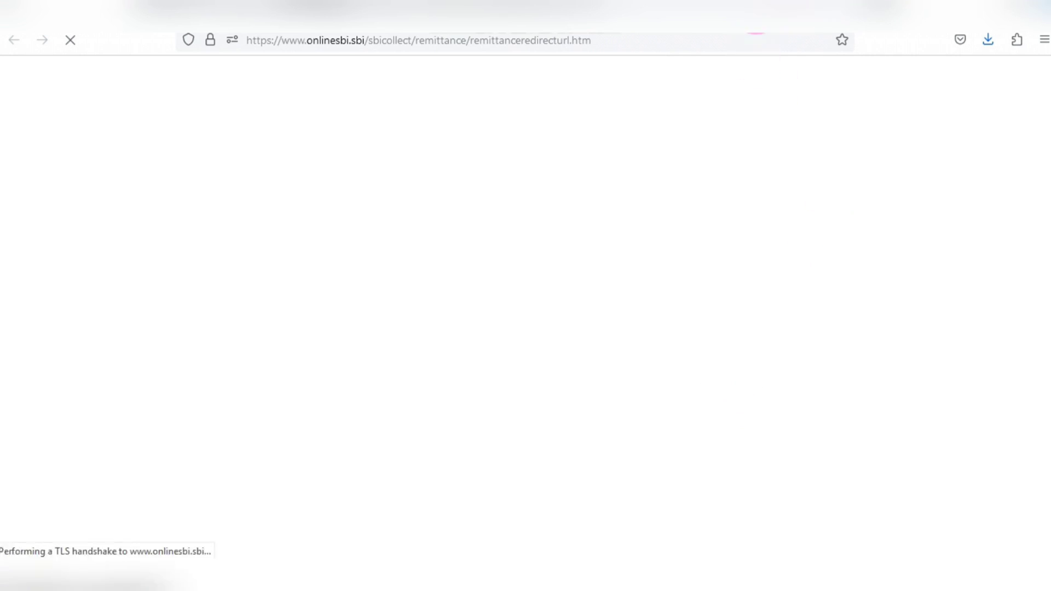
{"action": "key", "text": "ctrl+w"}
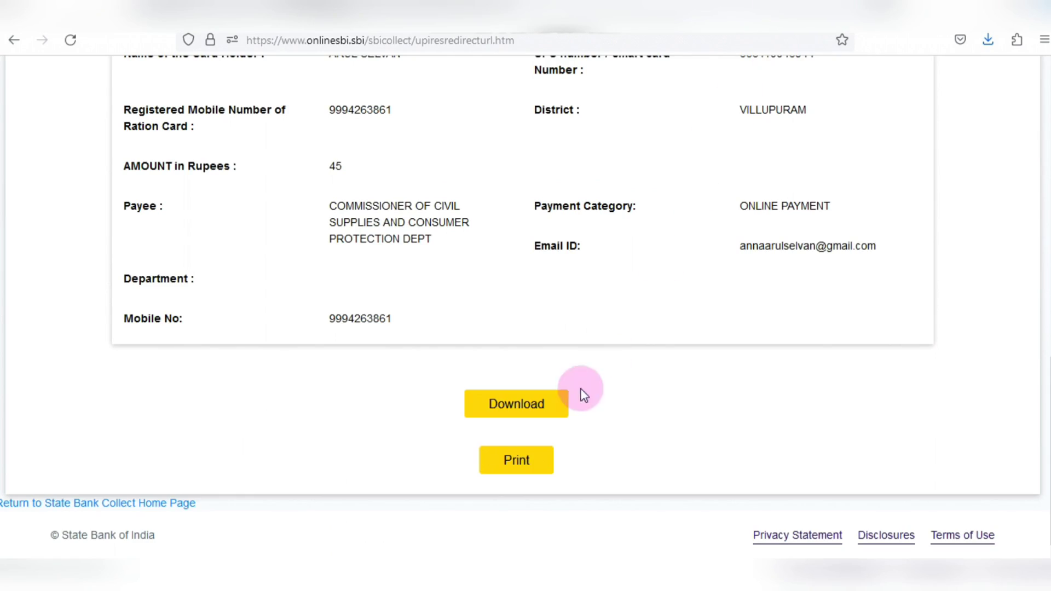
{"action": "left_click", "coordinate": [519, 464]}
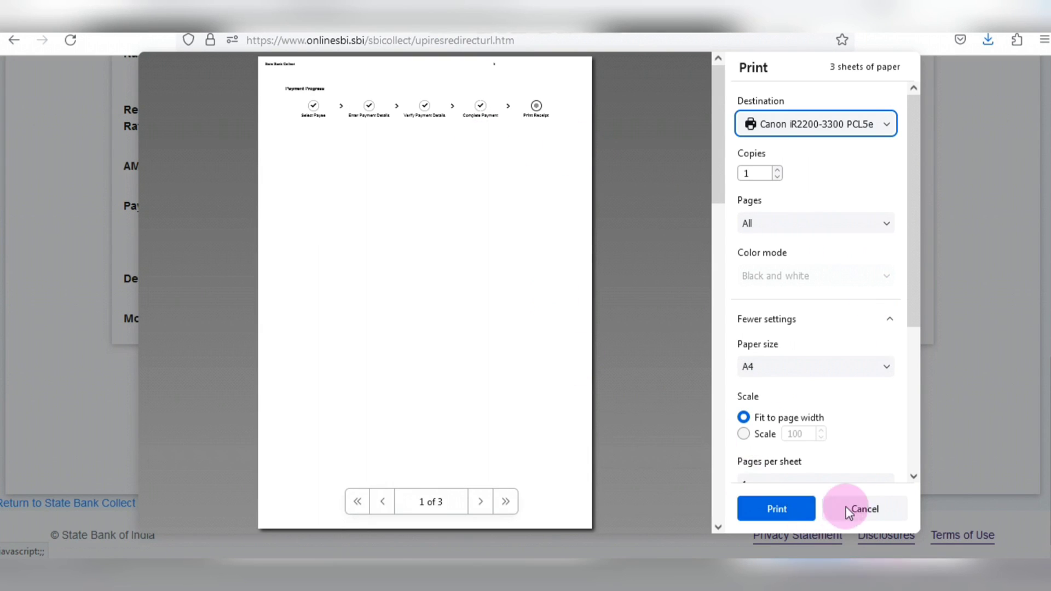
{"action": "left_click", "coordinate": [845, 509]}
- Go back to the TNPDS payment-instruction page in the tnpds.gov.in tab
{"action": "scroll", "coordinate": [875, 164], "scroll_direction": "up", "scroll_amount": 4}
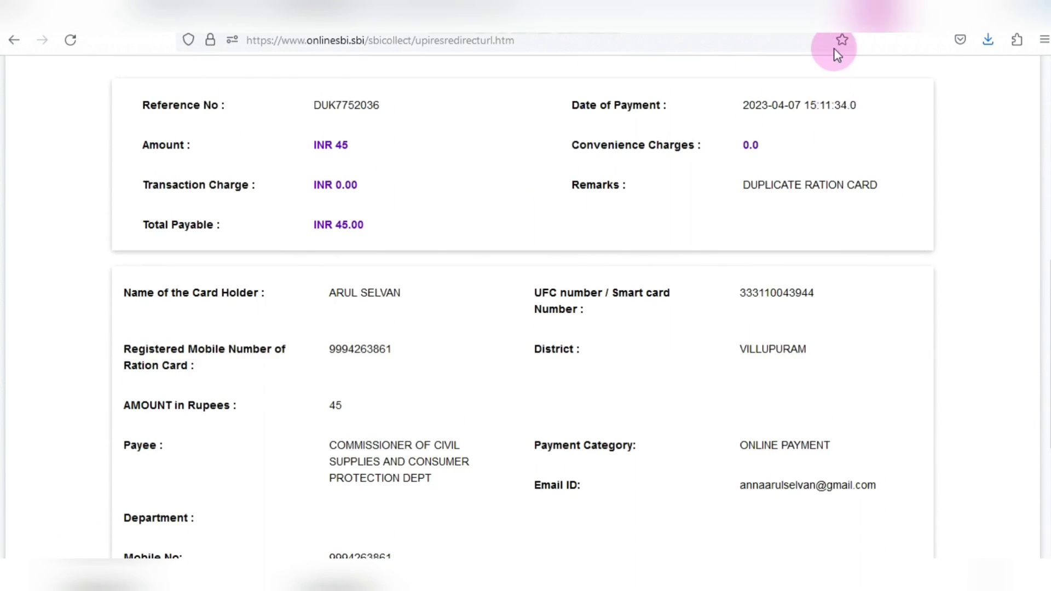
{"action": "left_click", "coordinate": [834, 48]}
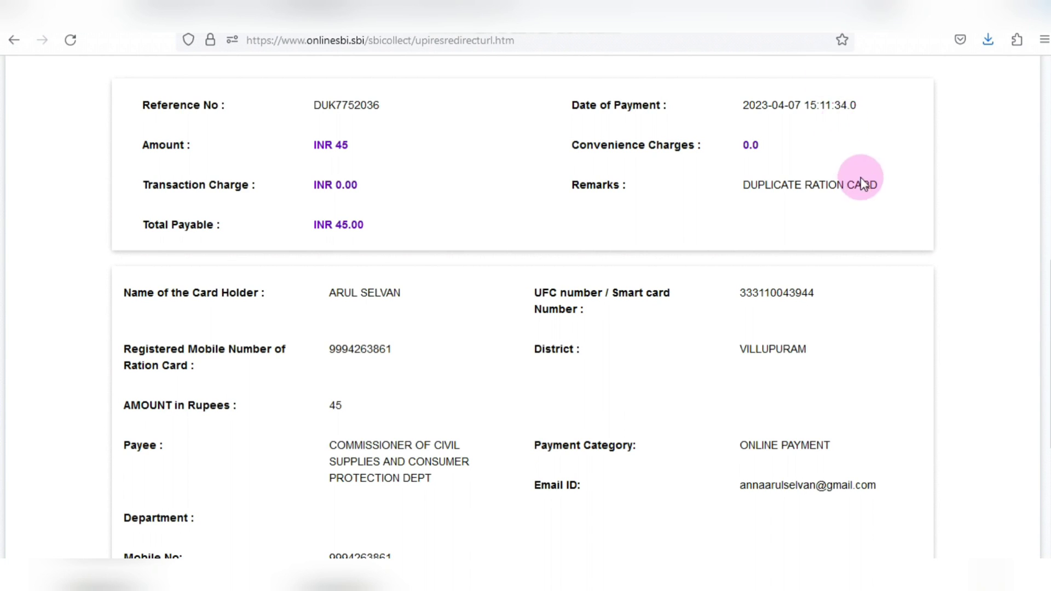
{"action": "left_click", "coordinate": [808, 12]}
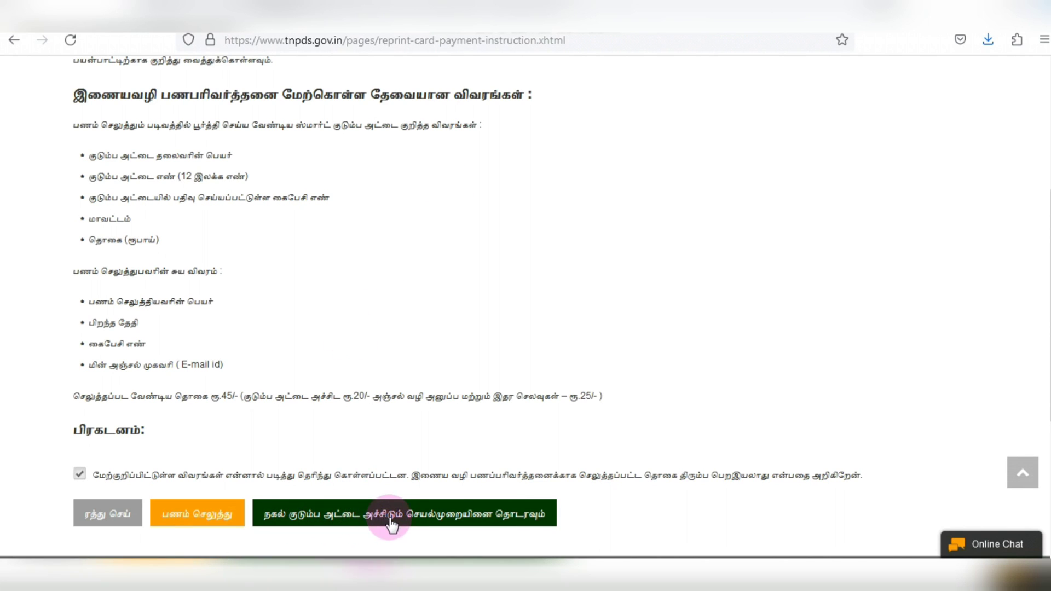
- Continue to the reprint card request form with the ₹45.0 fee and expand the request-type dropdown
{"action": "left_click", "coordinate": [450, 517]}
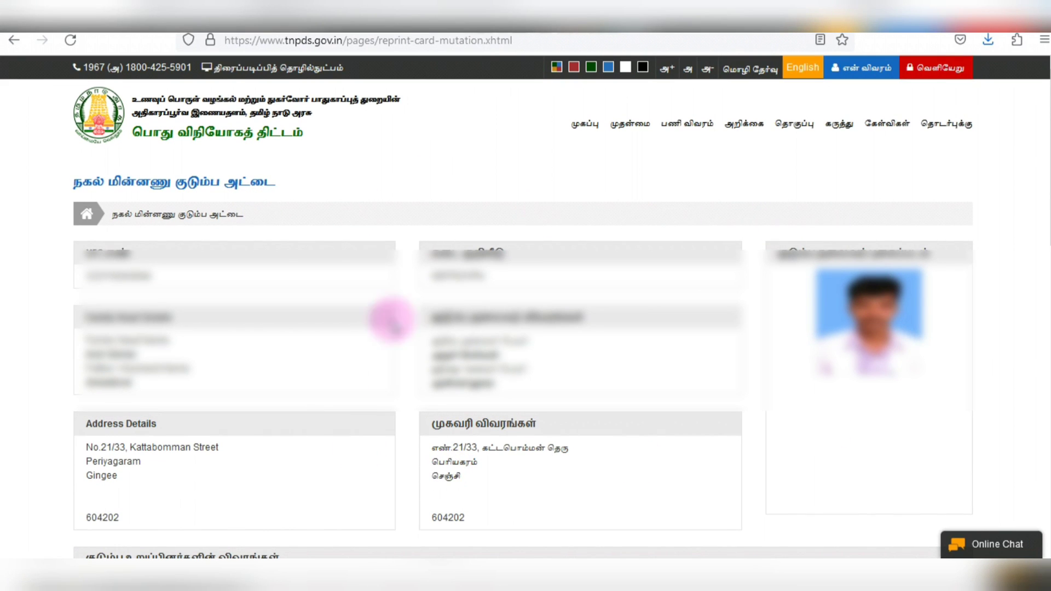
{"action": "scroll", "coordinate": [572, 202], "scroll_direction": "down", "scroll_amount": 2}
{"action": "scroll", "coordinate": [578, 236], "scroll_direction": "down", "scroll_amount": 8}
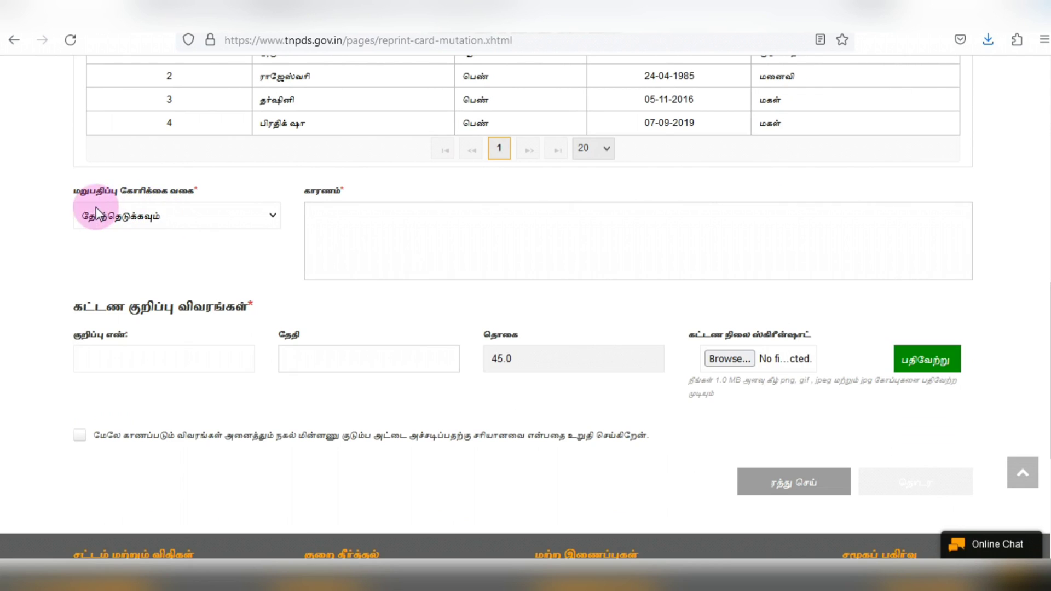
{"action": "left_click", "coordinate": [205, 215]}
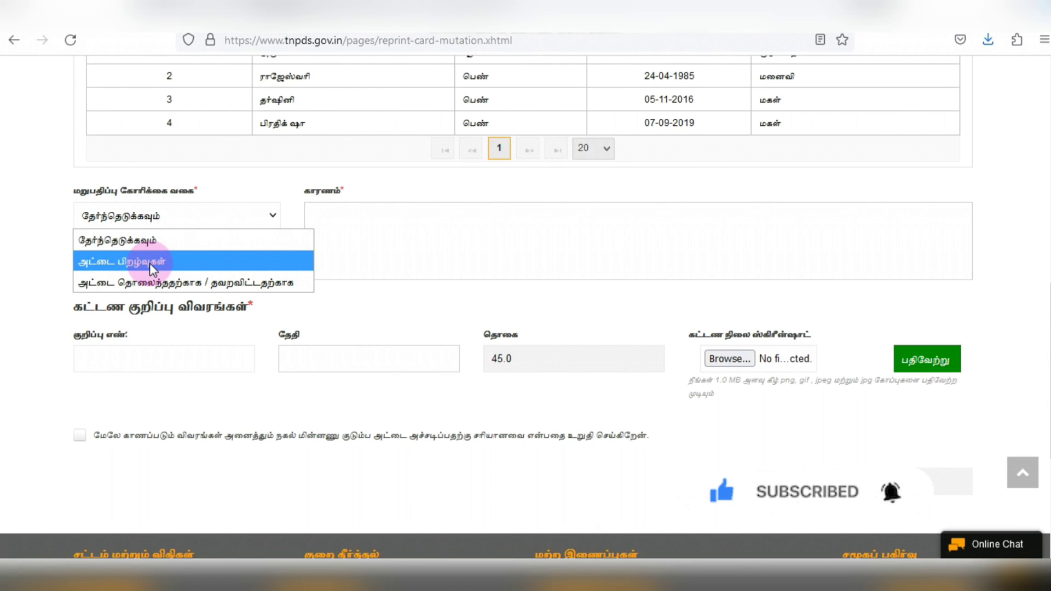
- Choose அட்டை பிறழ்வுகள் as the request type, write the reason, and enter the SBI Collect reference with date 07-Apr-2023
{"action": "left_click", "coordinate": [150, 263]}
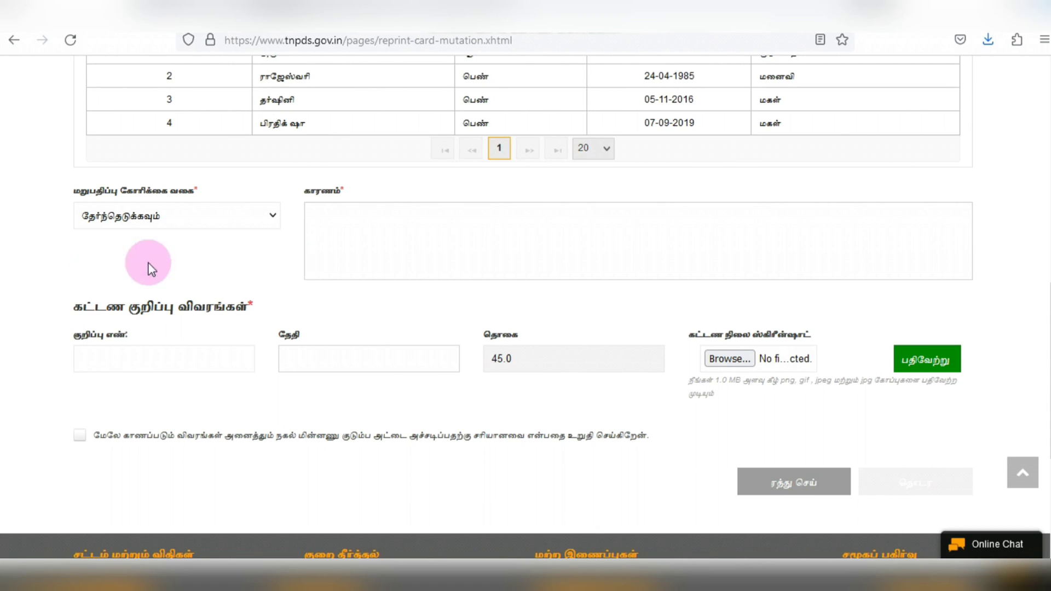
{"action": "left_click", "coordinate": [336, 217]}
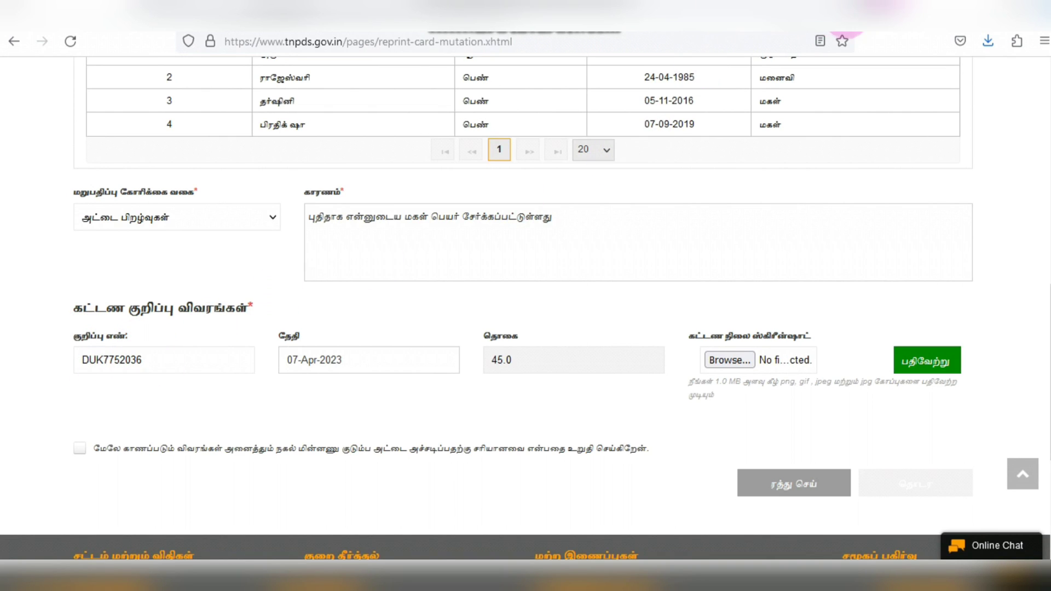
{"action": "left_click", "coordinate": [845, 15]}
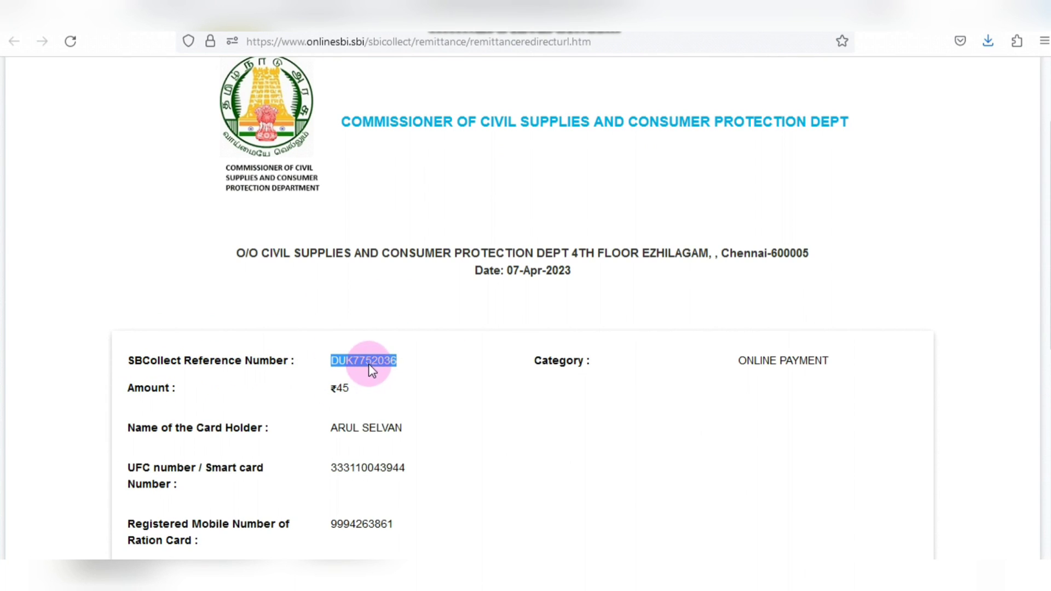
{"action": "left_click", "coordinate": [730, 9]}
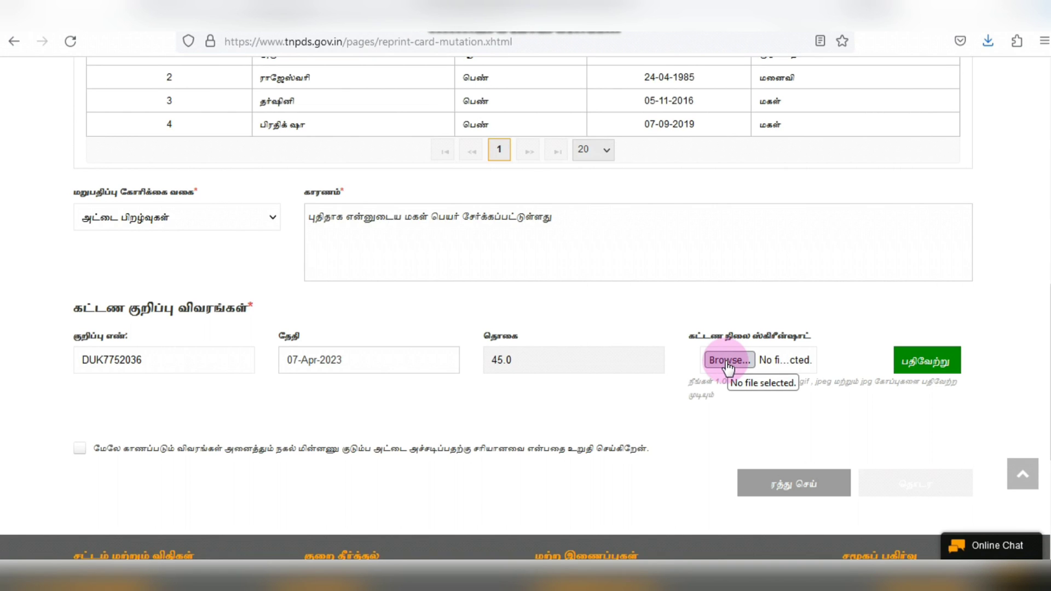
- Attach and upload the payment receipt IMG_20230407_0001.jpg to the reprint form
{"action": "left_click", "coordinate": [728, 361]}
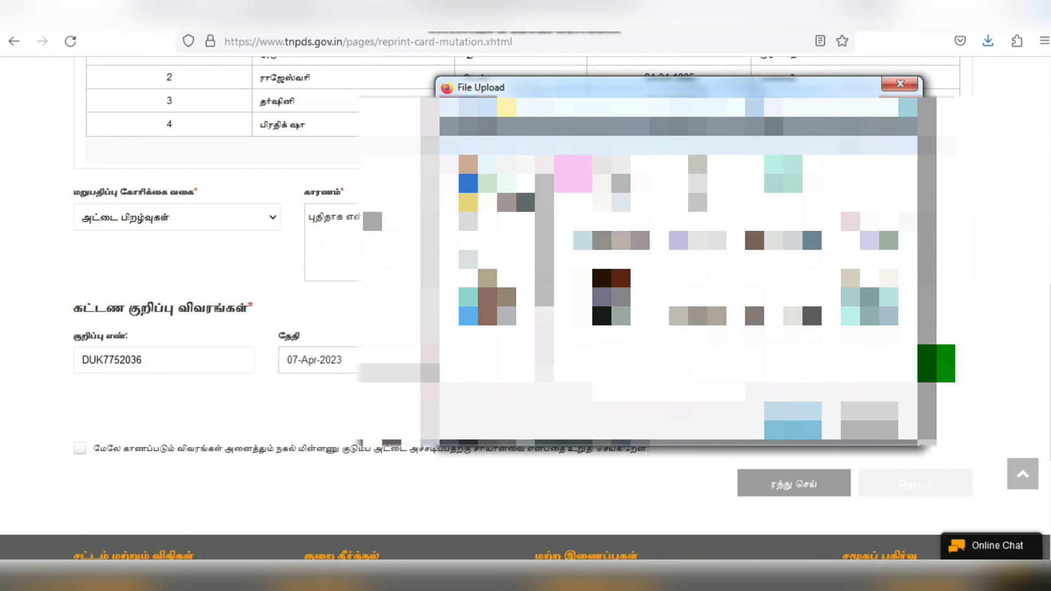
{"action": "left_click", "coordinate": [898, 85]}
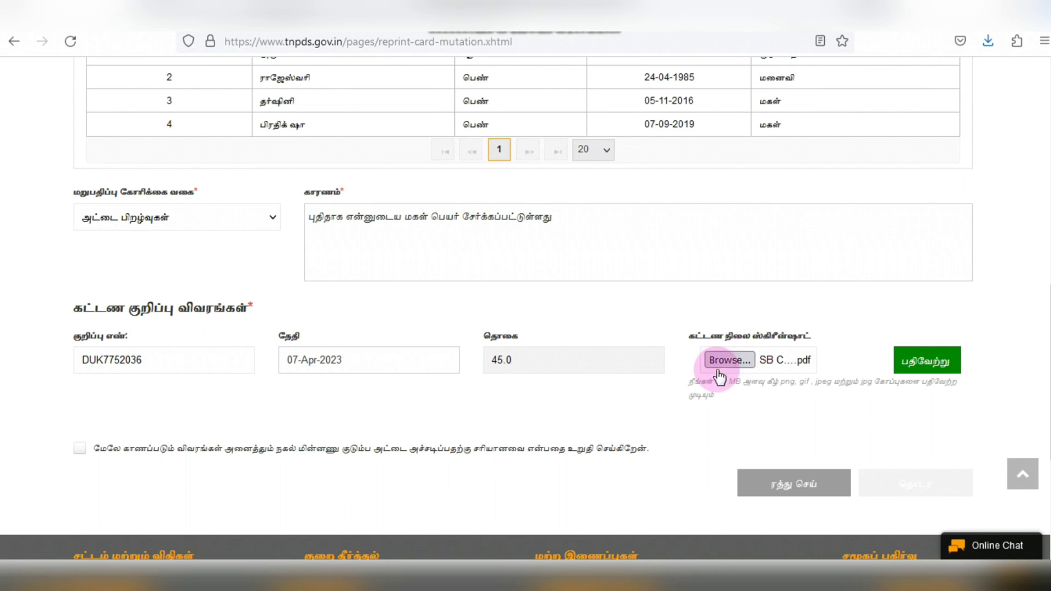
{"action": "left_click", "coordinate": [939, 364]}
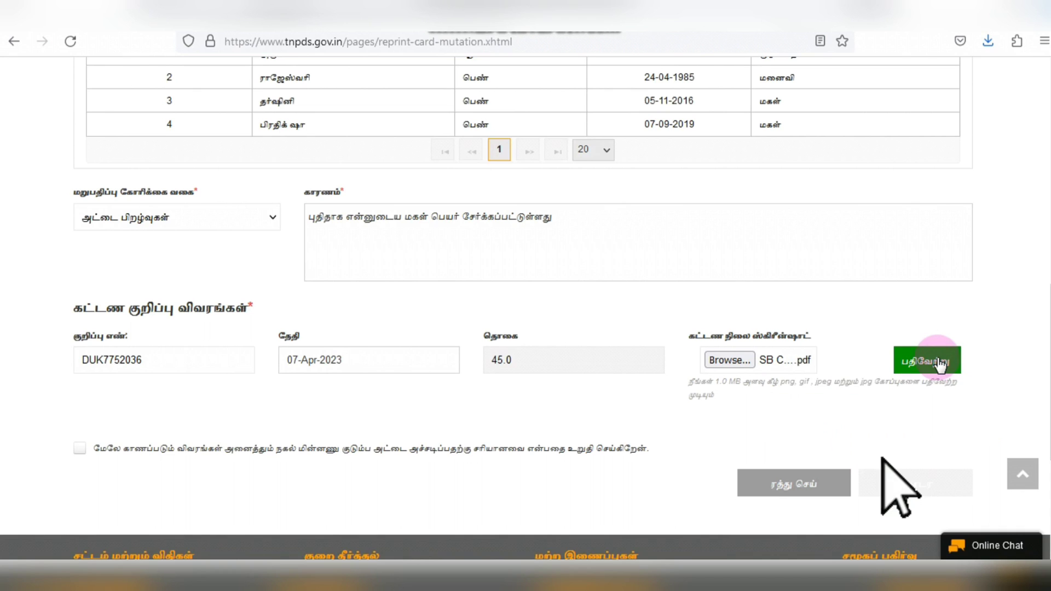
- Tick the declaration confirming the entered details are correct
{"action": "scroll", "coordinate": [543, 256], "scroll_direction": "down", "scroll_amount": 15}
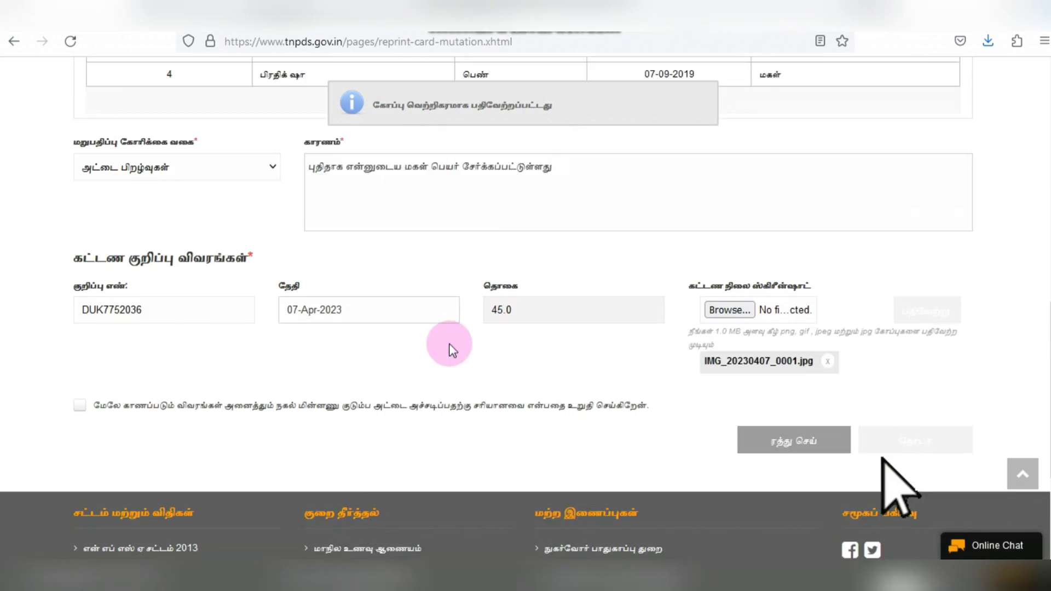
{"action": "left_click", "coordinate": [79, 295]}
{"action": "left_click", "coordinate": [527, 343]}
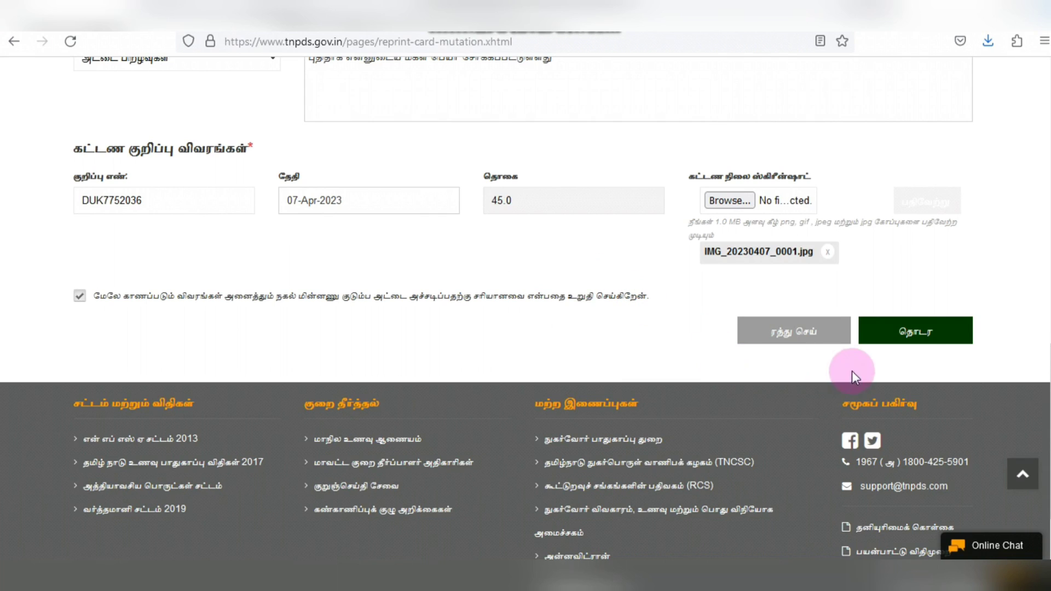
- Submit the completed duplicate ration card reprint form with the green தொடர button
{"action": "left_click", "coordinate": [900, 335]}
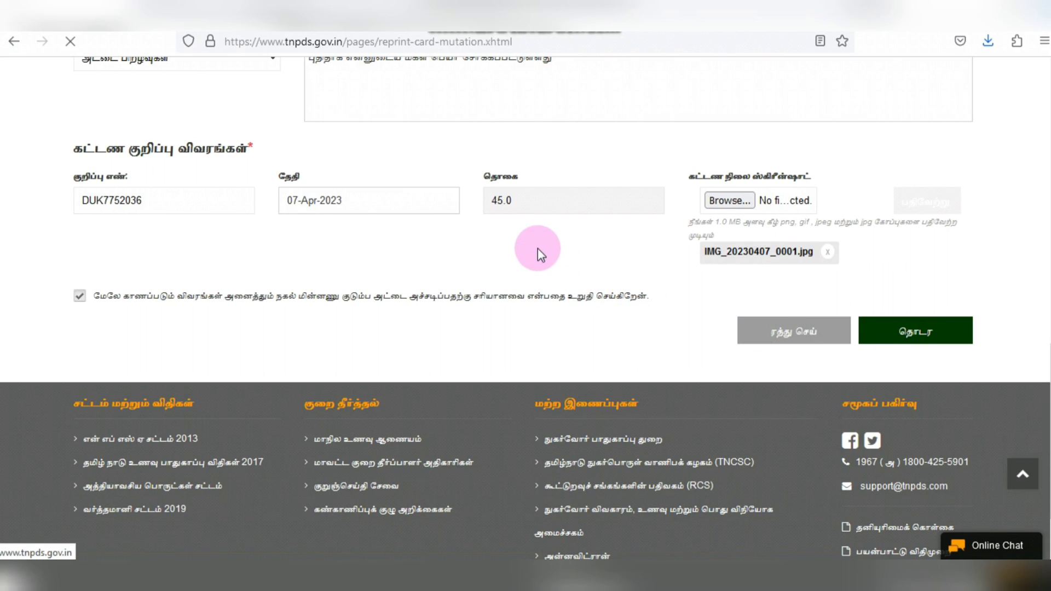